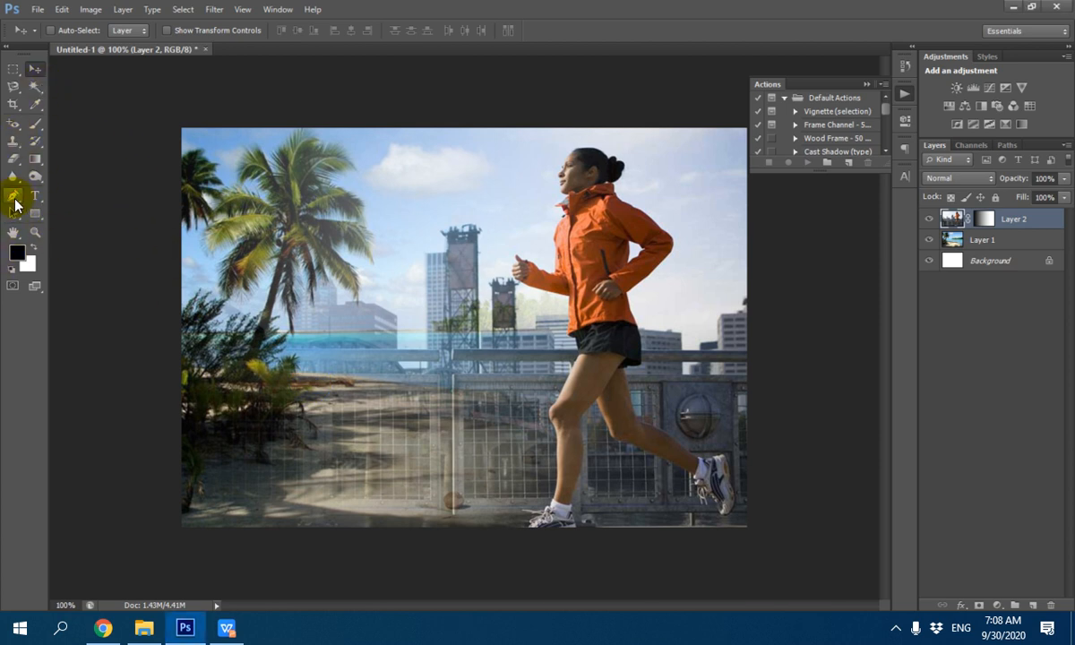
# Step: Draw a closed yellow Pen tool shape along the picture's bottom edge, about 974 × 175 px, with a curved upper edge rising to the right
pyautogui.click(15, 204)
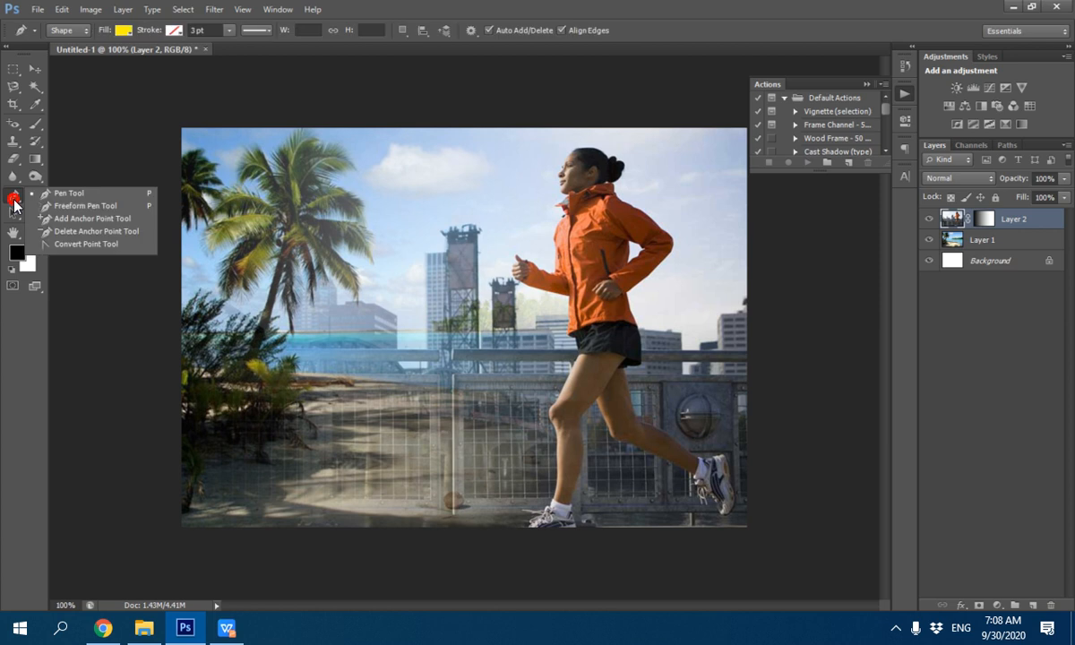
pyautogui.click(65, 197)
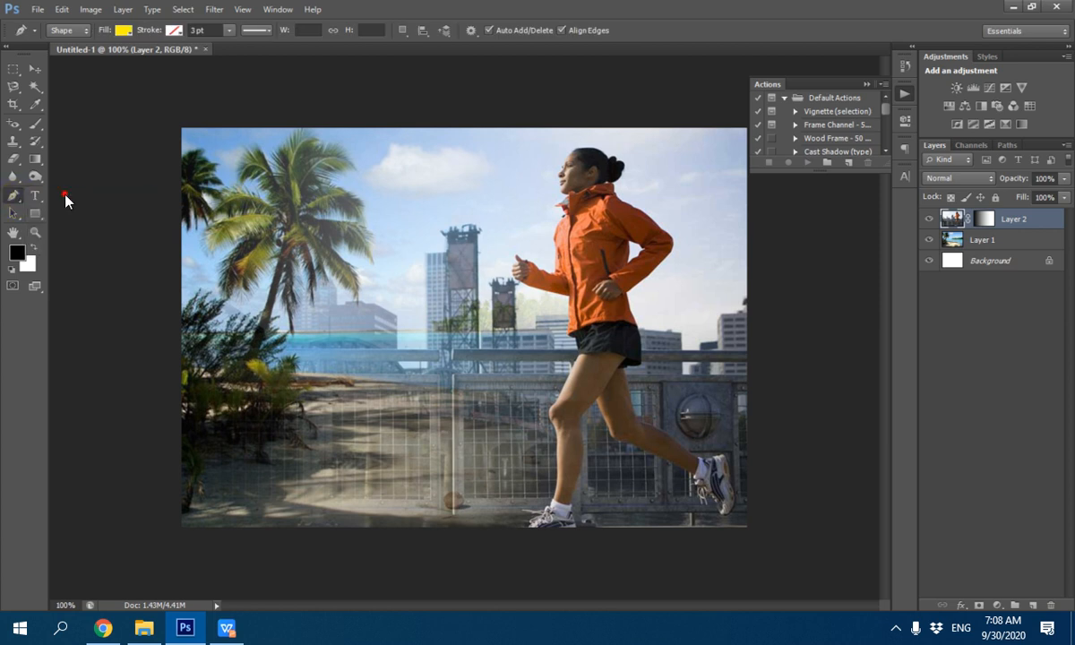
pyautogui.click(122, 30)
pyautogui.click(125, 34)
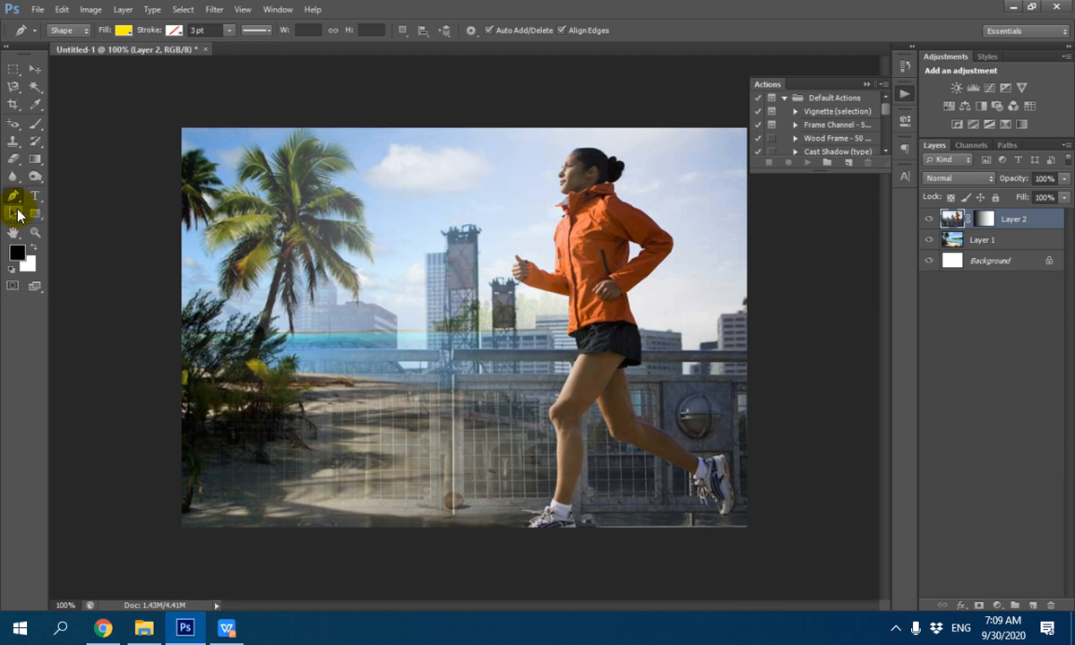
pyautogui.moveTo(18, 197); pyautogui.dragTo(50, 191)
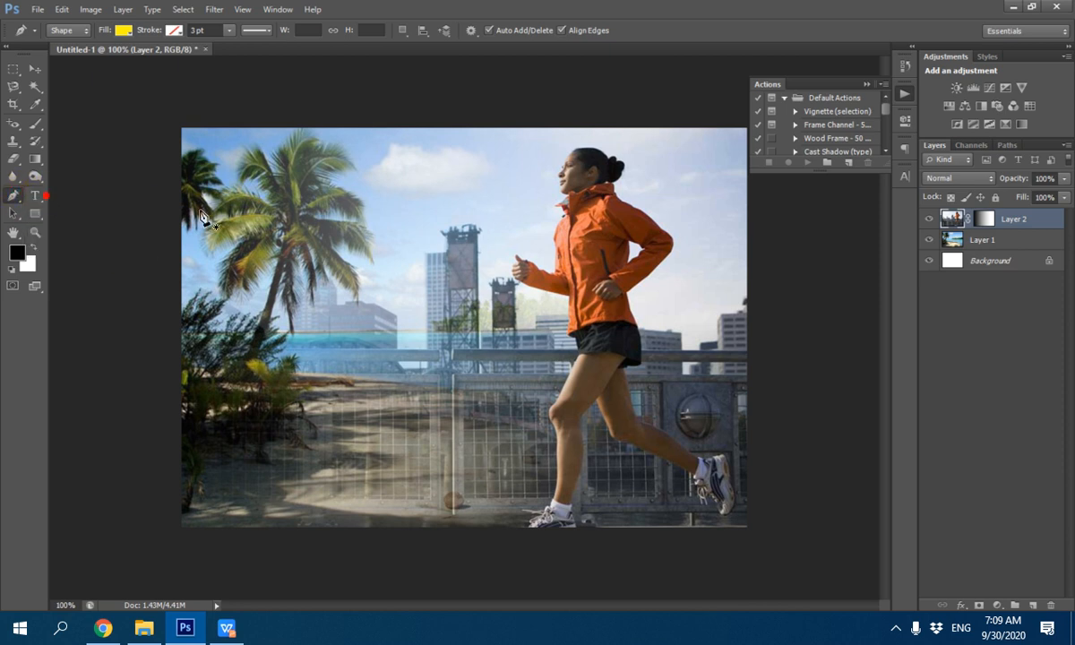
pyautogui.click(173, 529)
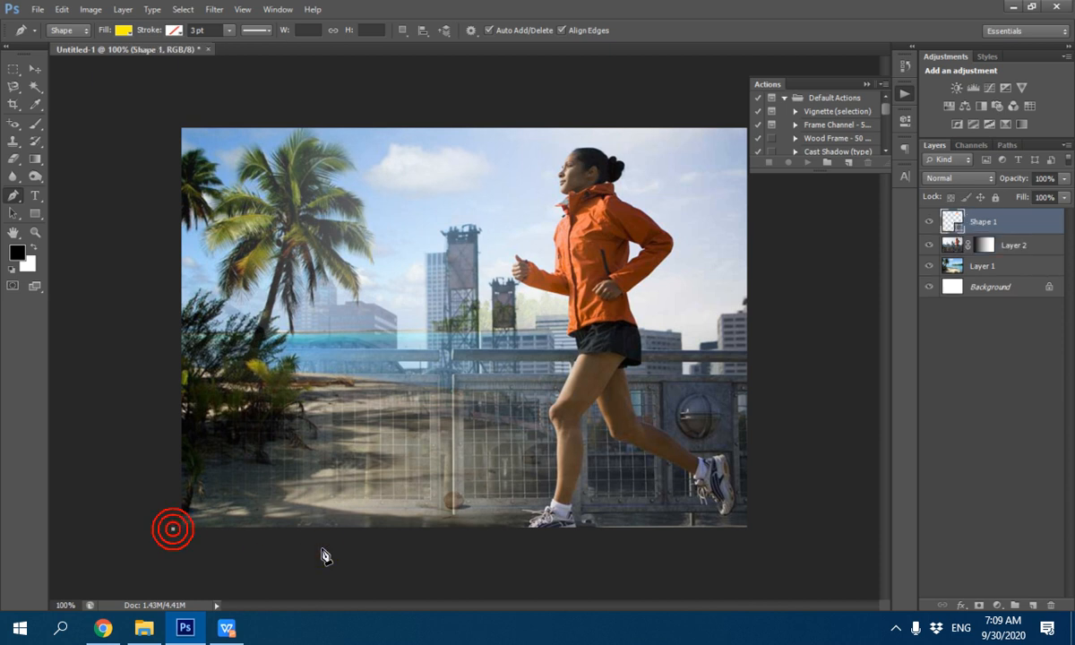
pyautogui.click(753, 533)
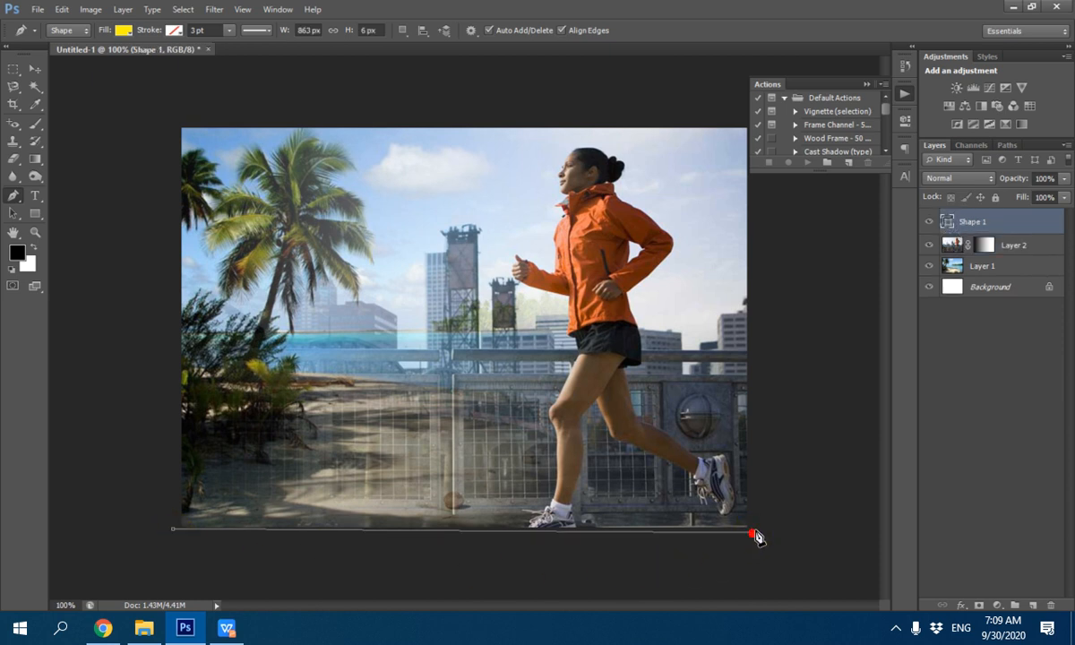
pyautogui.click(753, 418)
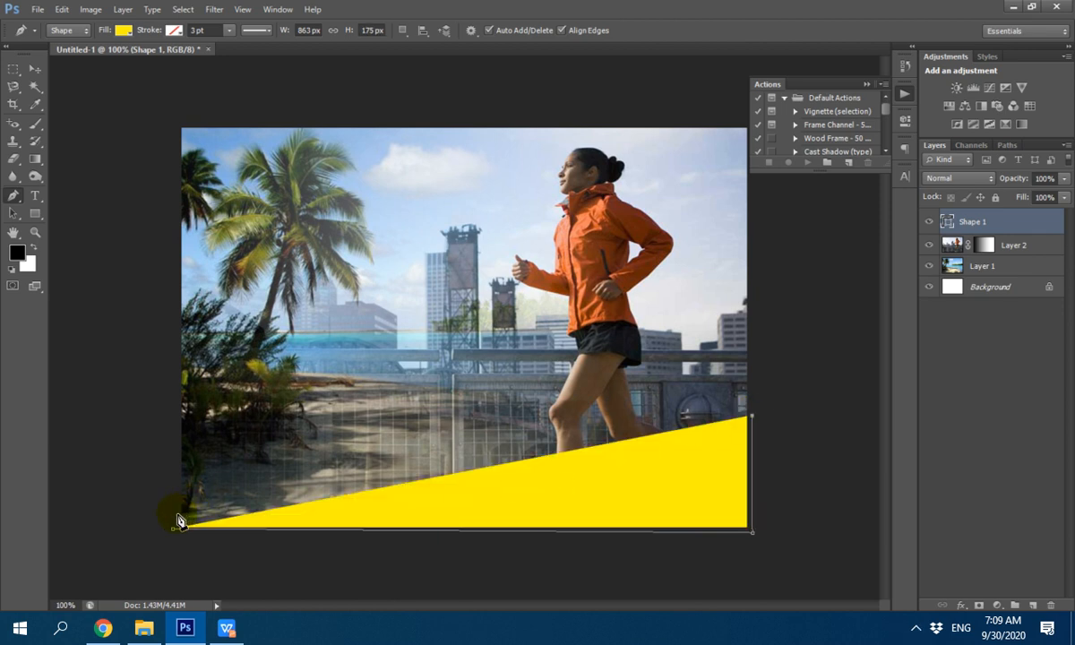
pyautogui.moveTo(174, 509); pyautogui.dragTo(43, 477)
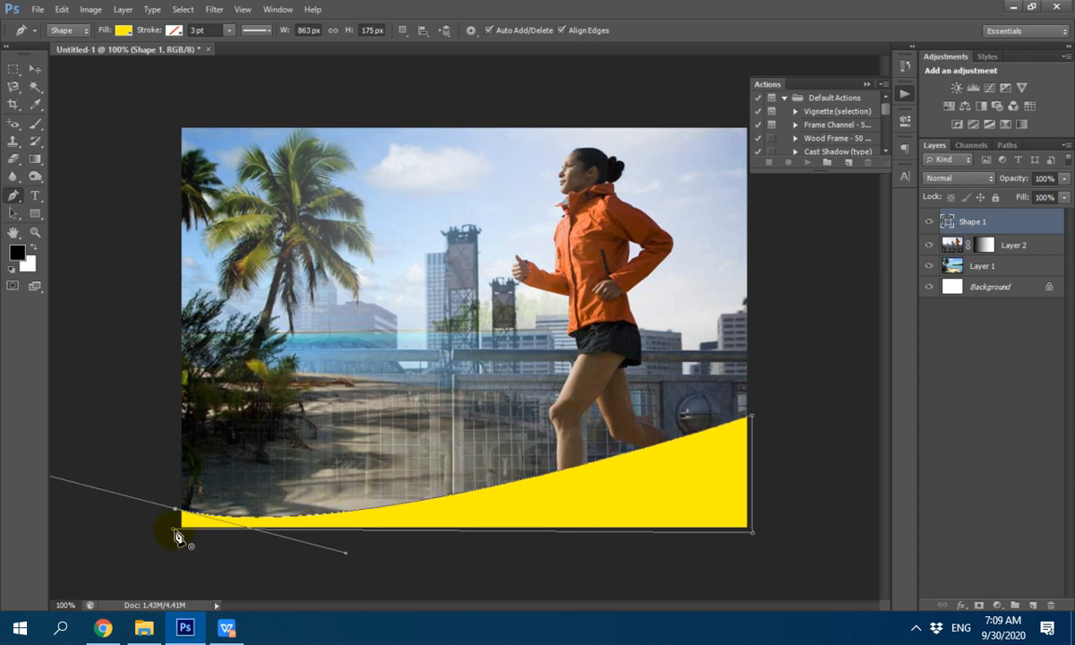
pyautogui.click(173, 531)
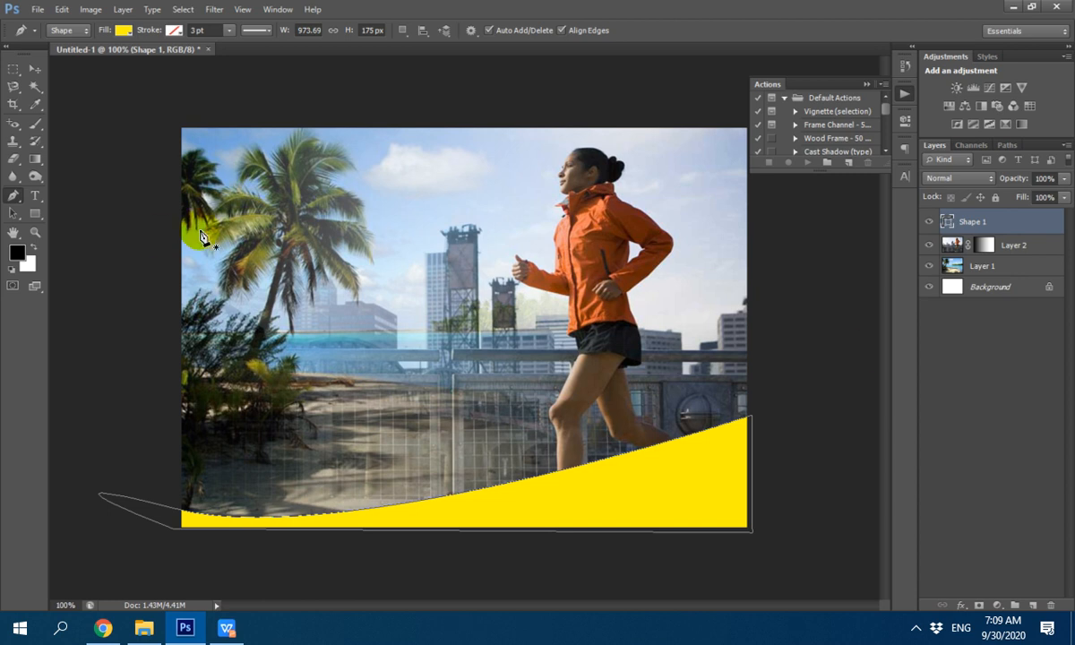
# Step: Change the fill colour of the Shape 1 layer to orange ff5420
pyautogui.click(34, 70)
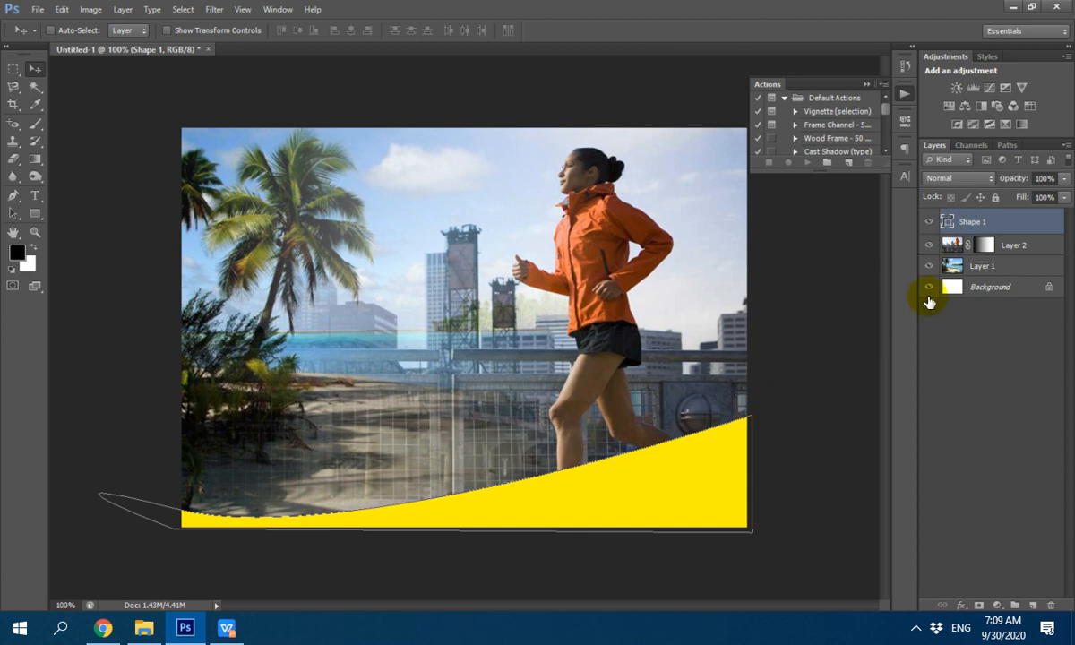
pyautogui.doubleClick(950, 223)
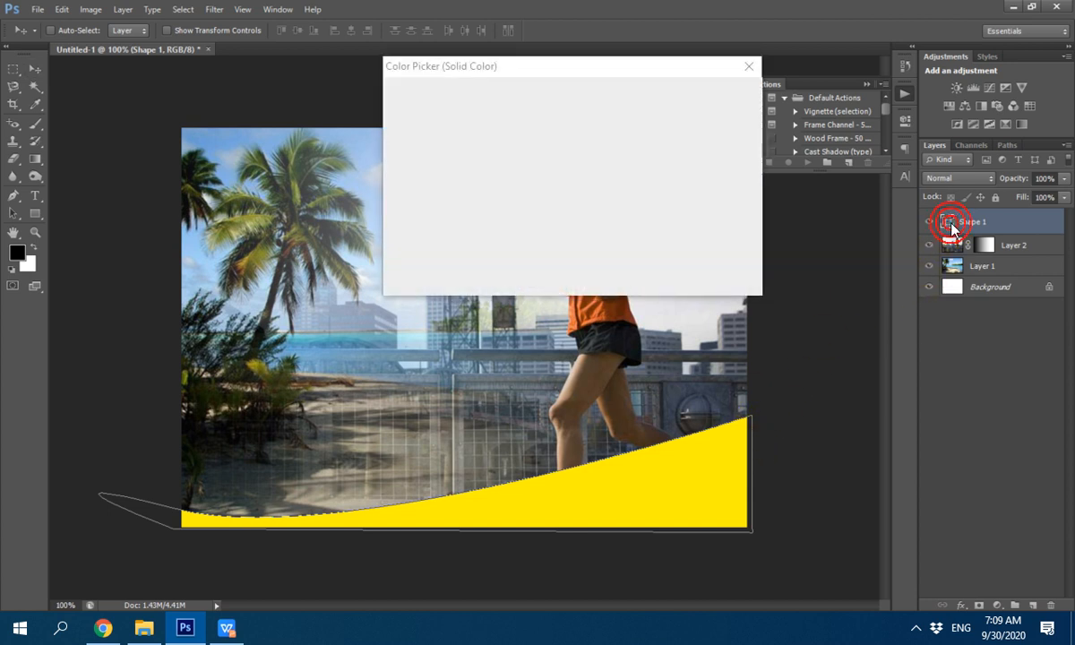
pyautogui.moveTo(408, 103)
pyautogui.mouseDown()
pyautogui.moveTo(401, 152)
pyautogui.moveTo(398, 120)
pyautogui.mouseUp()
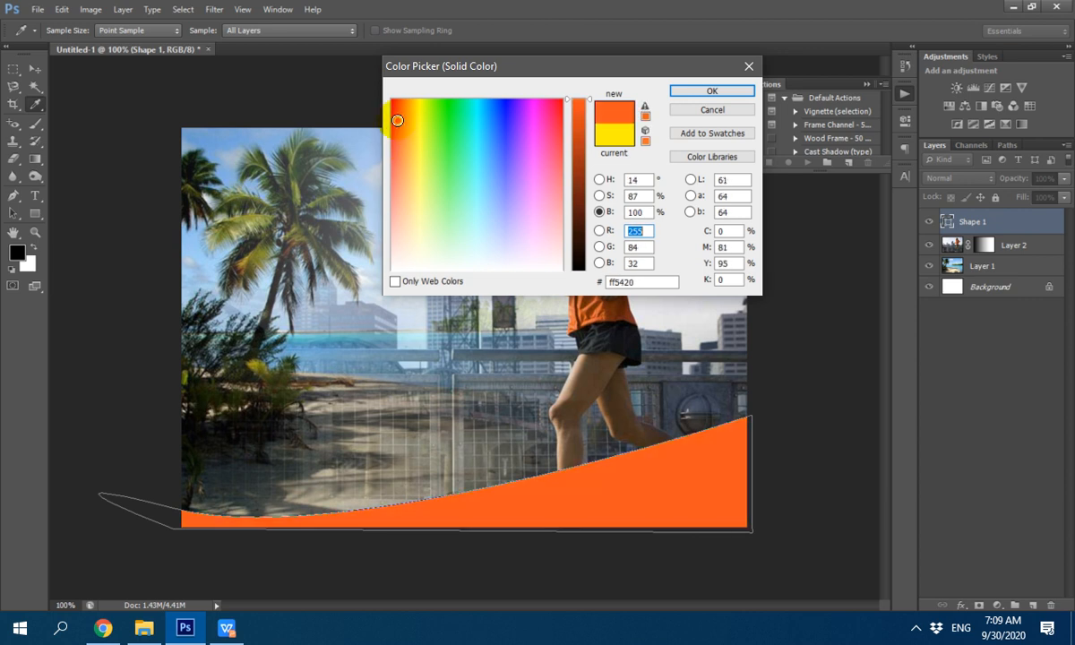
pyautogui.click(712, 90)
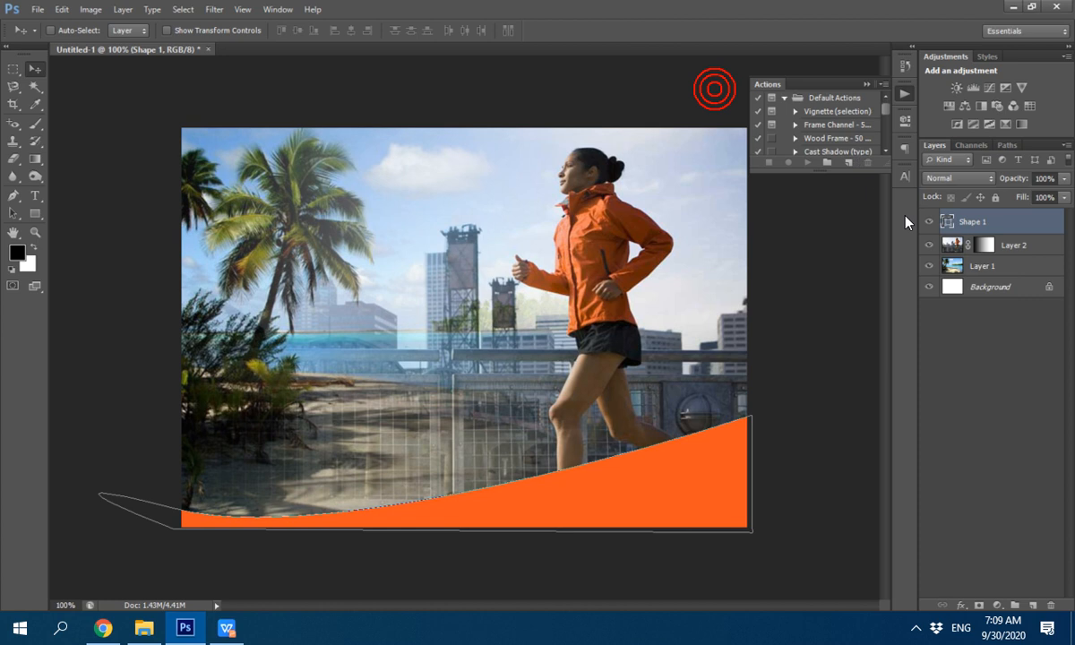
# Step: Open minute-maid-pulpy-orange.jpg from the materi gambar desain grafis folder and float it in its own window over the composition
pyautogui.click(1017, 265)
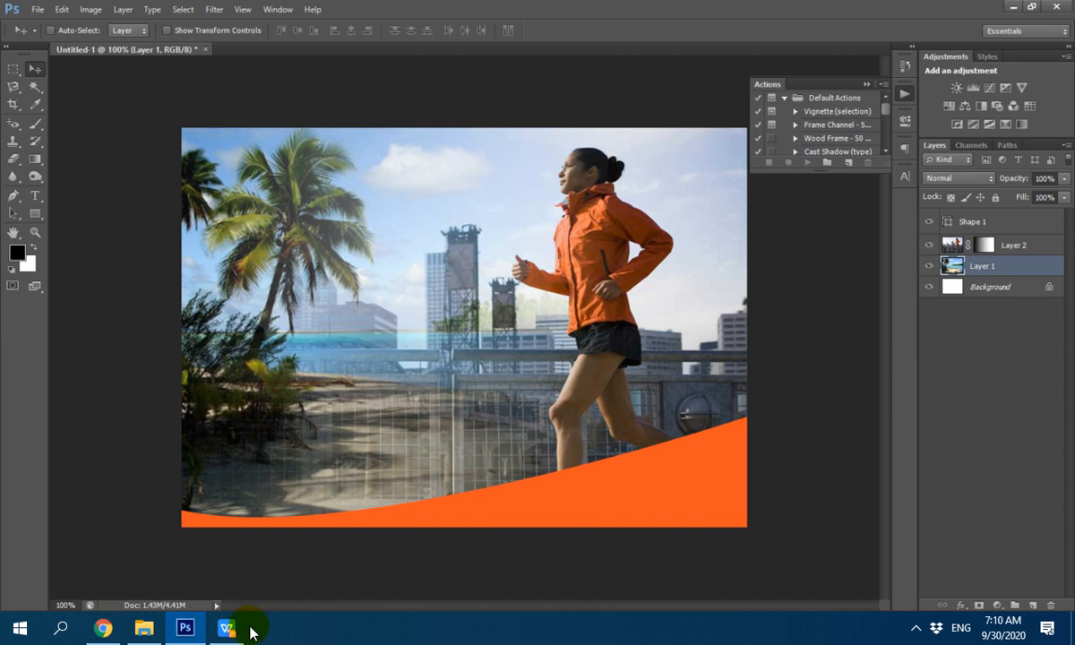
pyautogui.click(36, 9)
pyautogui.click(44, 41)
pyautogui.scroll(-5, 610, 278)
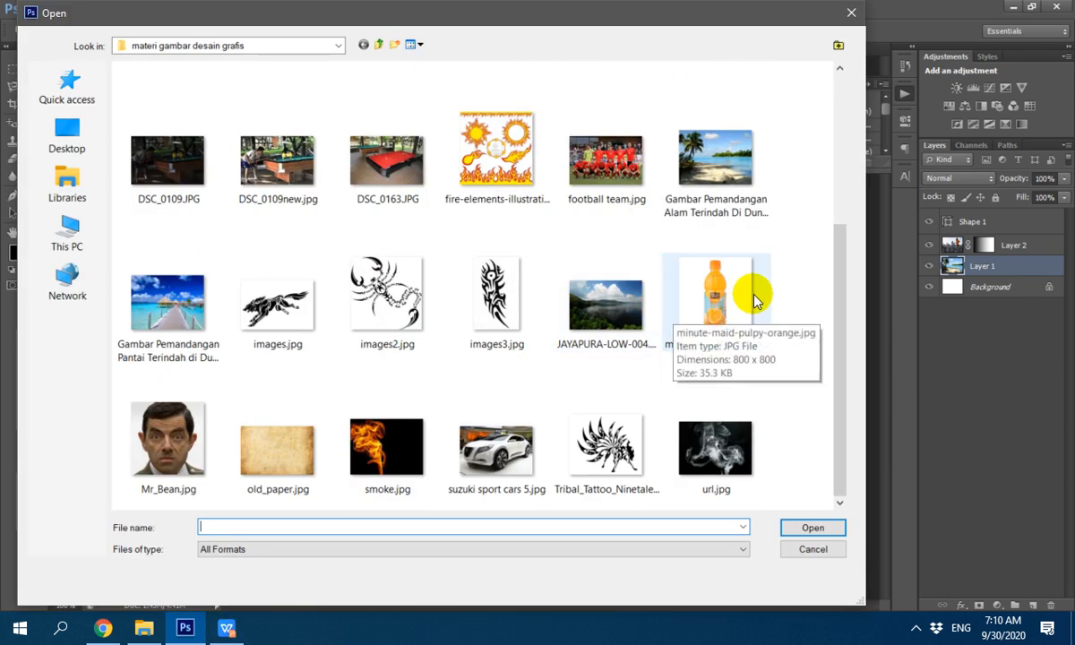
pyautogui.click(744, 336)
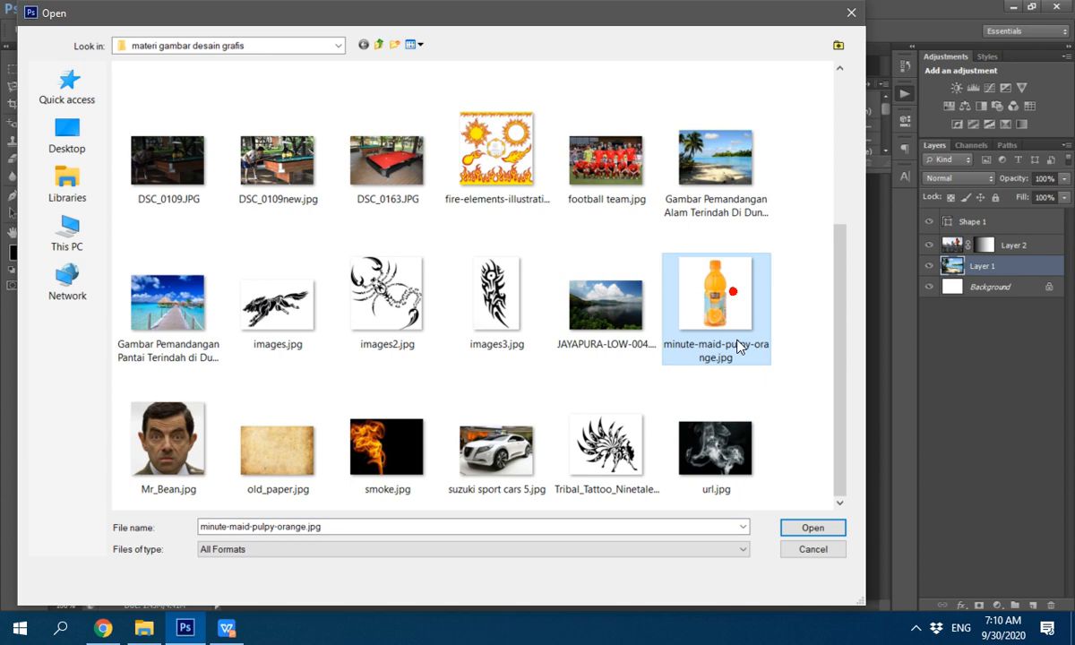
pyautogui.click(806, 528)
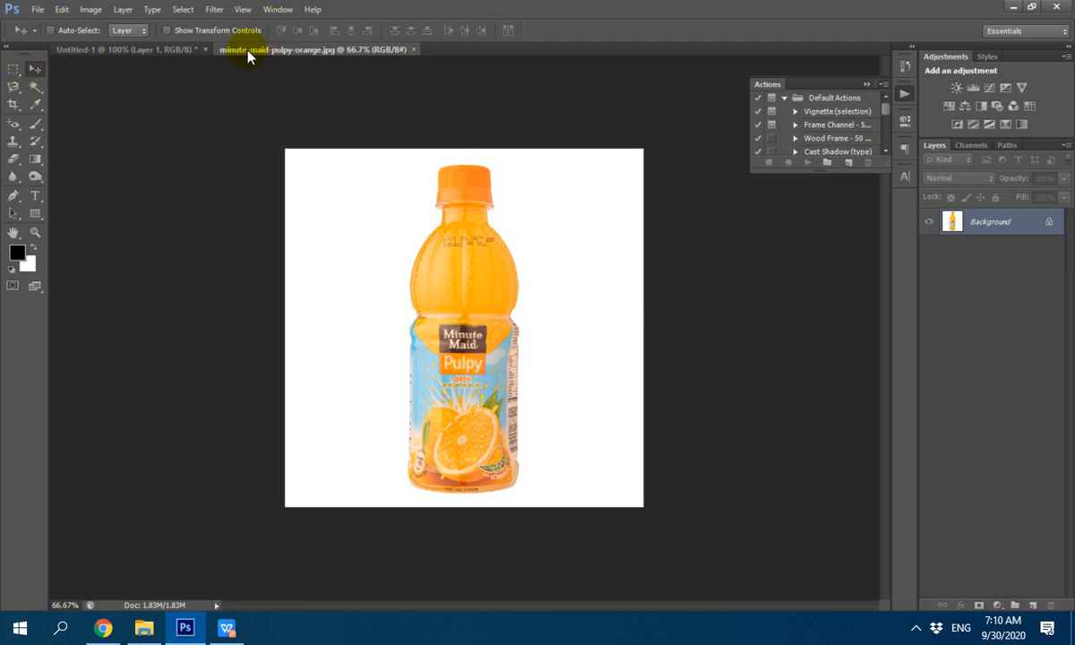
pyautogui.moveTo(251, 50); pyautogui.dragTo(438, 123)
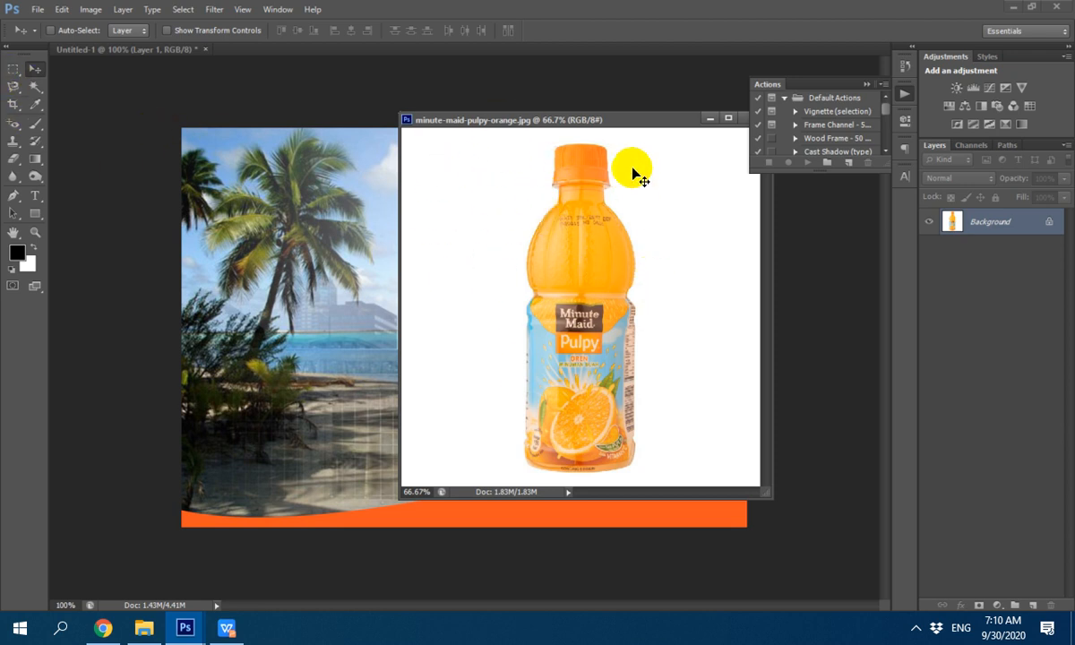
# Step: Select the white background around the bottle with the Magic Wand at tolerance 30, and invert the selection to isolate the bottle
pyautogui.click(34, 87)
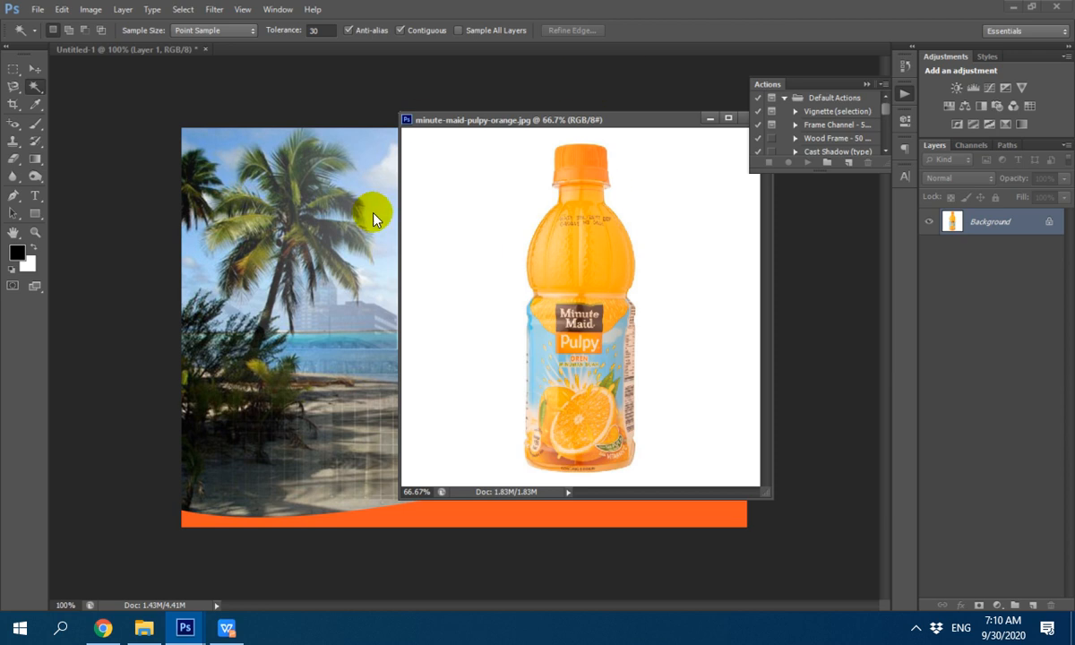
pyautogui.click(500, 217)
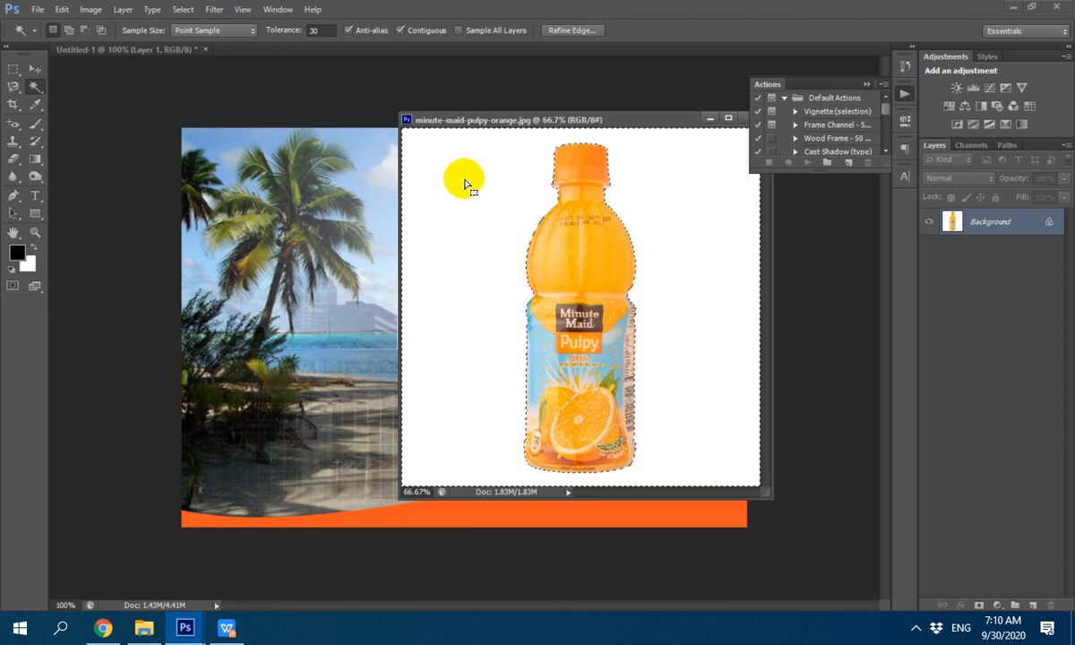
pyautogui.click(183, 11)
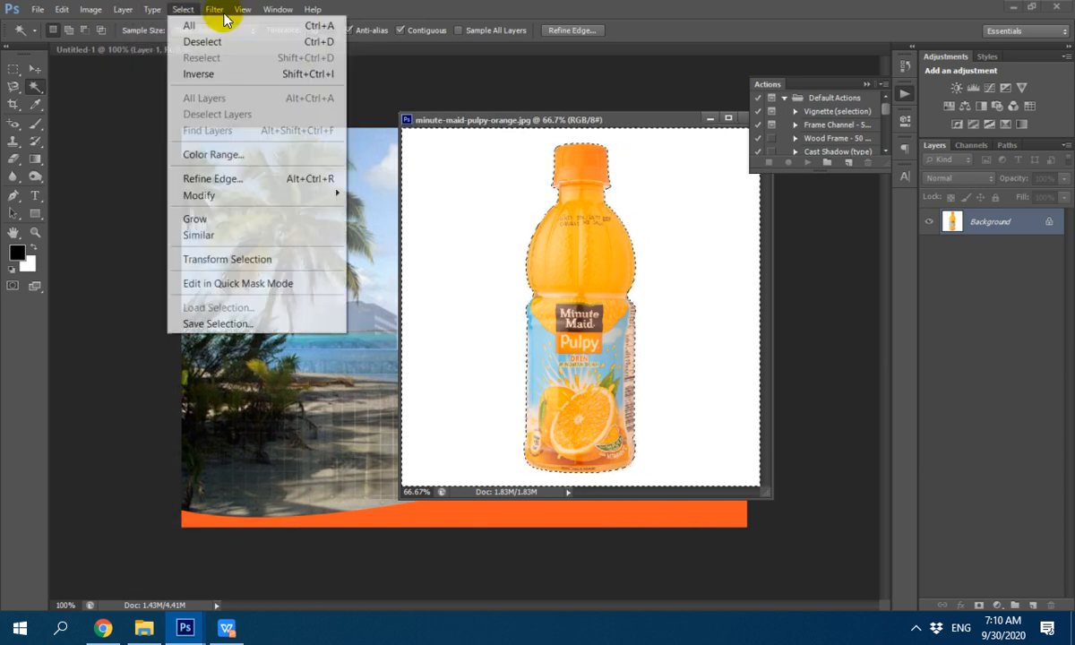
pyautogui.click(235, 75)
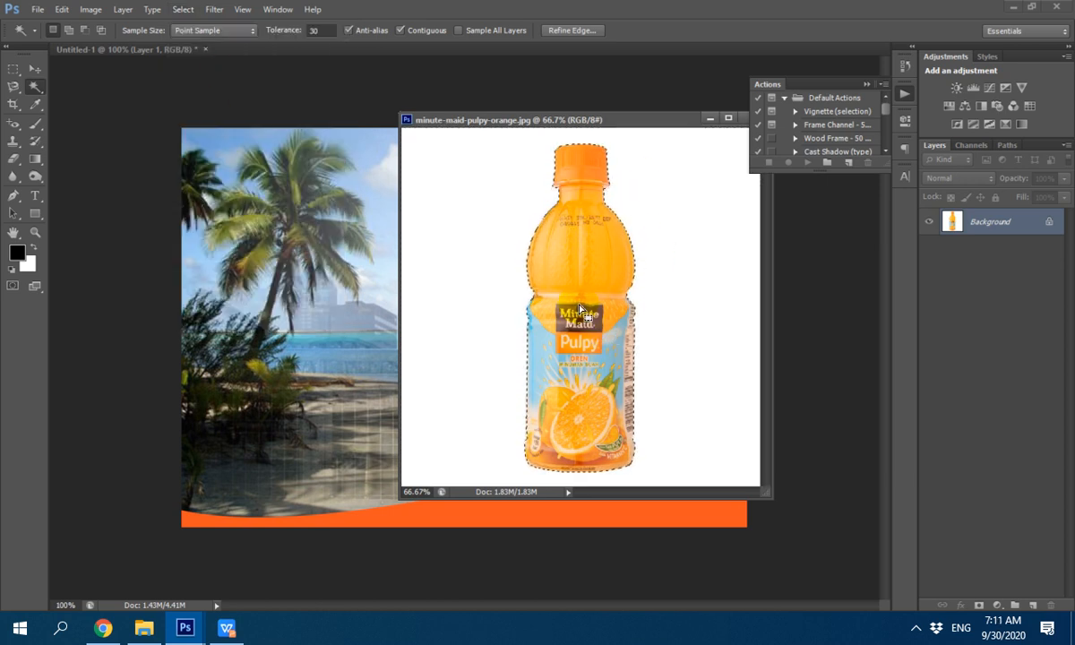
# Step: Copy the selected bottle into the Untitled-1 composition and move its layer above Shape 1
pyautogui.click(33, 71)
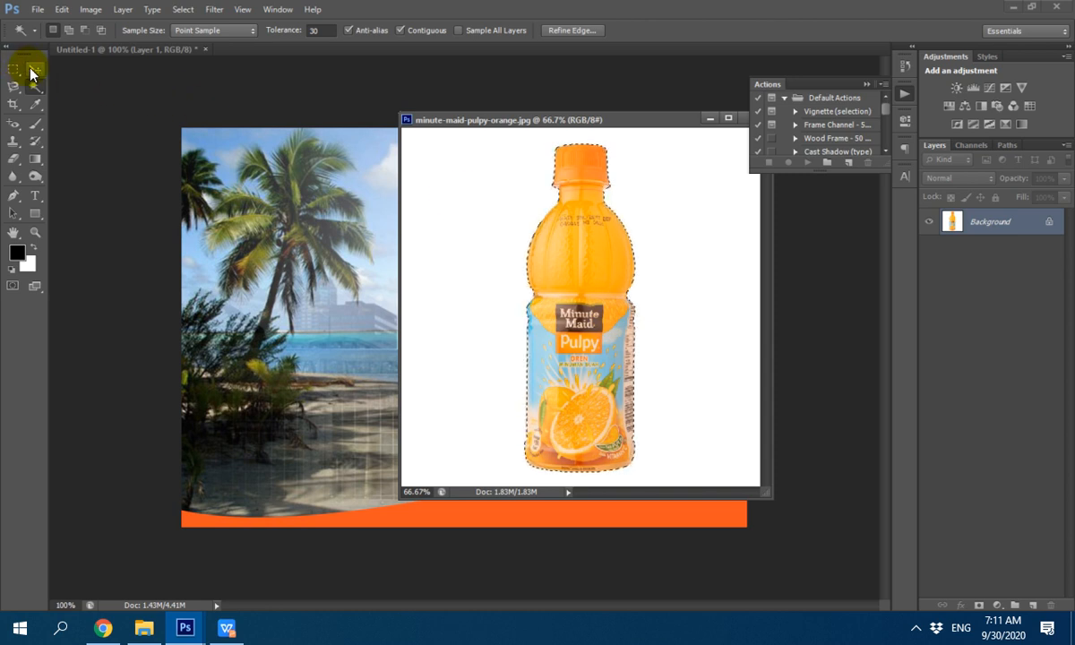
pyautogui.click(33, 72)
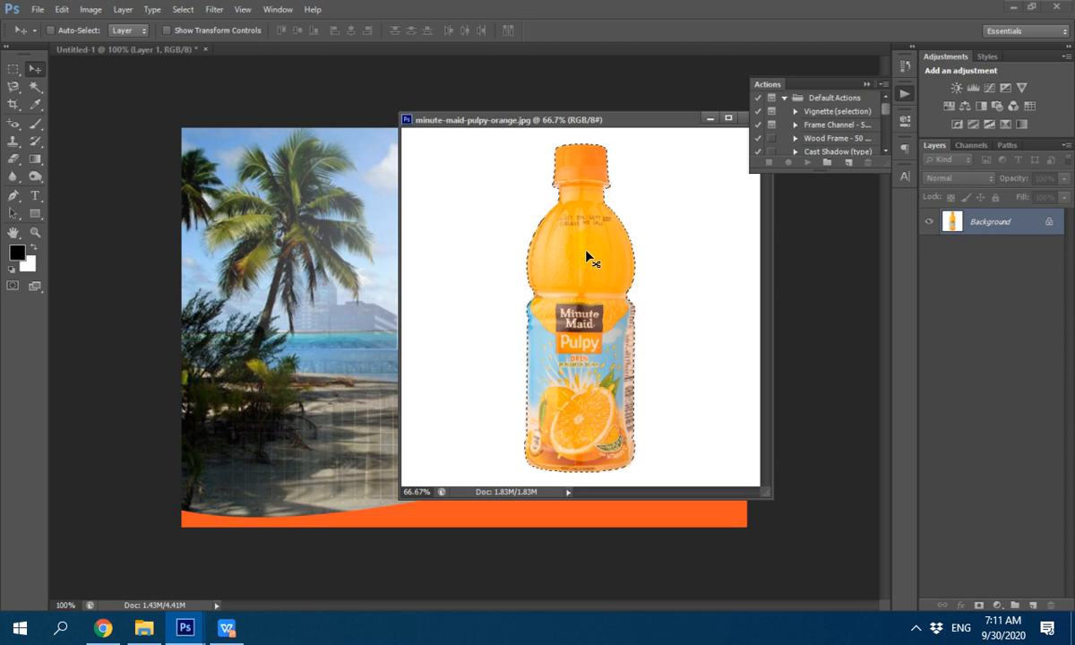
pyautogui.moveTo(583, 260); pyautogui.dragTo(345, 278)
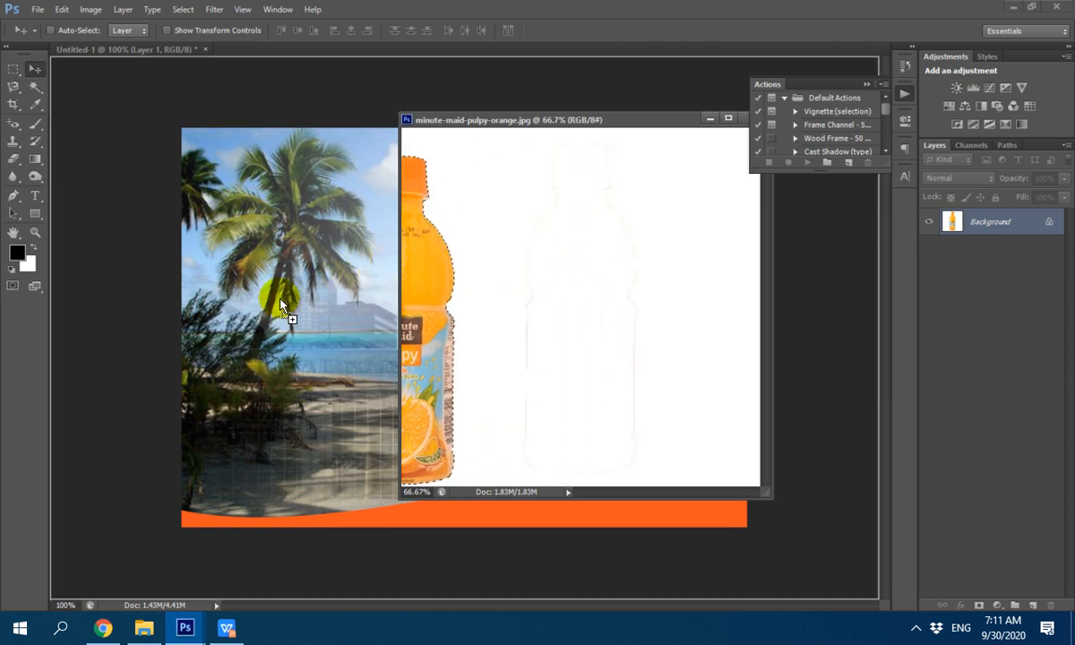
pyautogui.moveTo(281, 305); pyautogui.dragTo(281, 305)
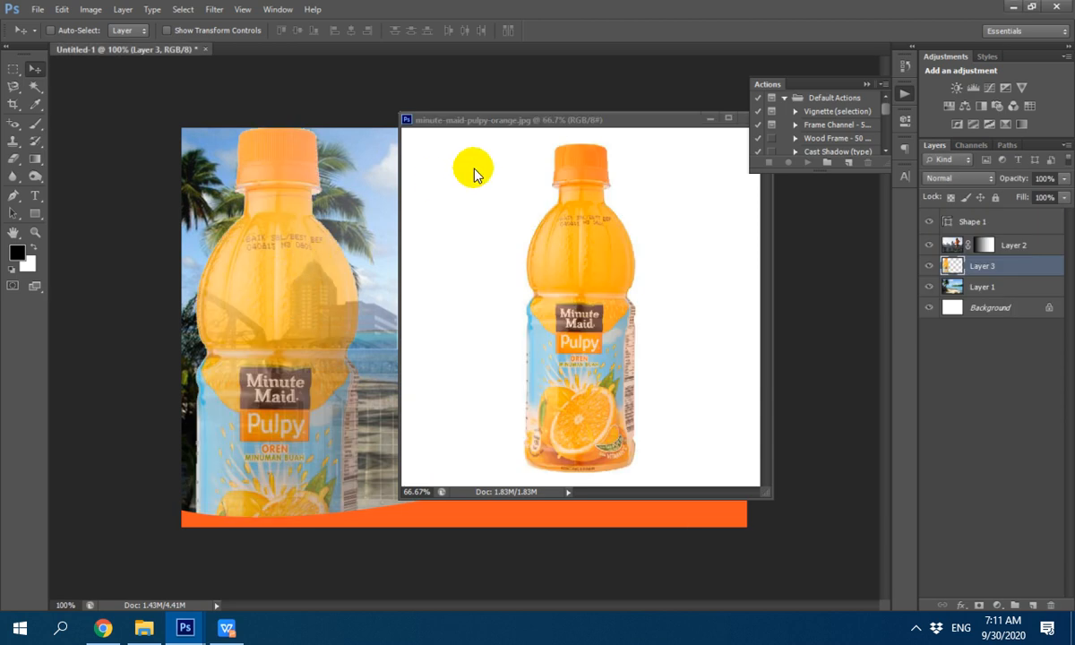
pyautogui.click(708, 118)
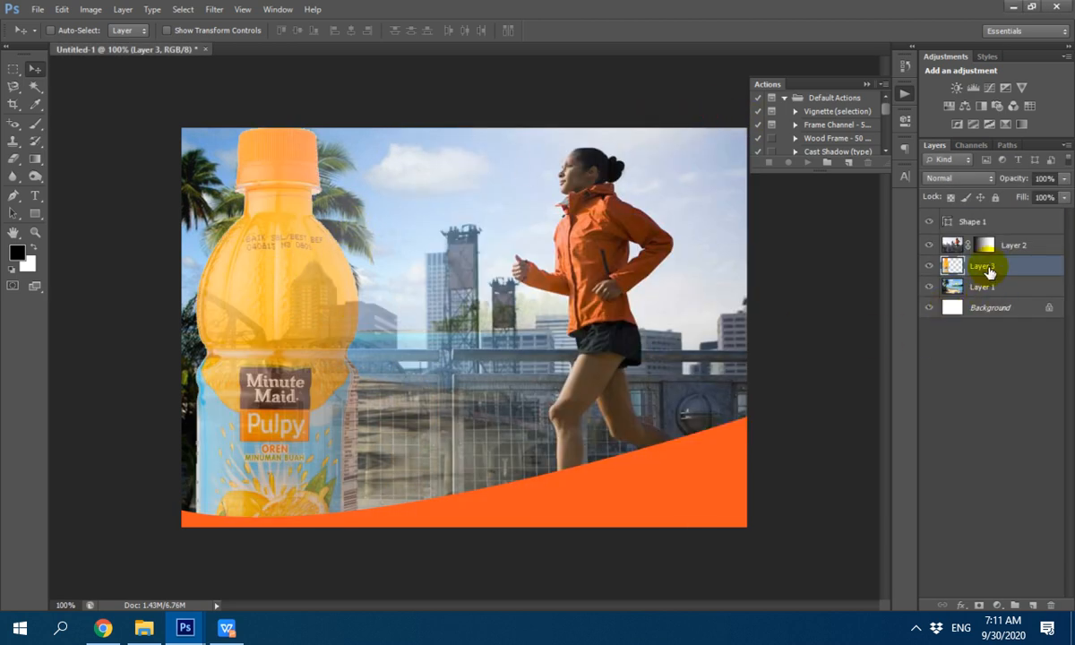
pyautogui.moveTo(977, 273); pyautogui.dragTo(985, 217)
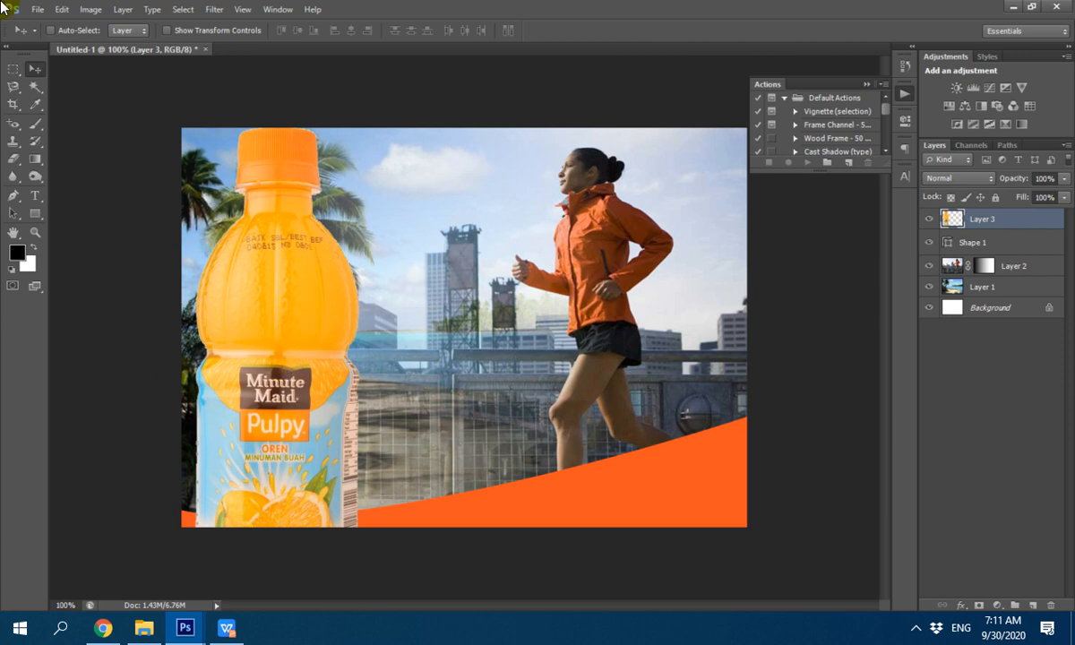
# Step: Scale the bottle to about 40% with Free Transform and place it in the picture's lower left area, its base on the orange shape
pyautogui.click(62, 9)
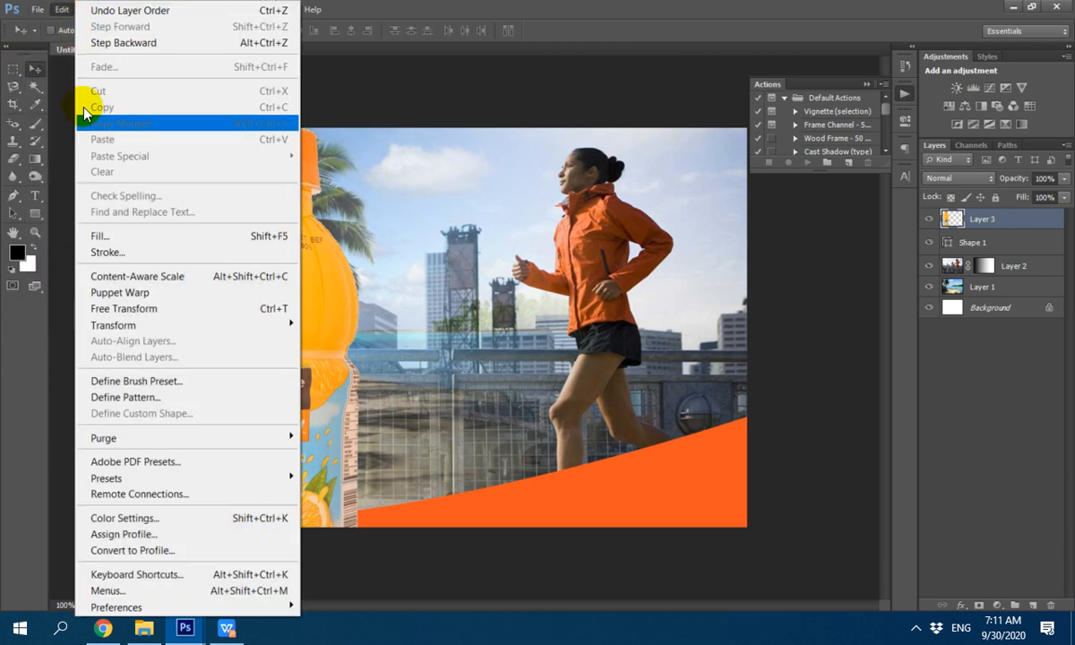
pyautogui.click(141, 310)
pyautogui.moveTo(362, 127); pyautogui.dragTo(293, 319)
pyautogui.moveTo(241, 365); pyautogui.dragTo(269, 279)
pyautogui.moveTo(309, 216); pyautogui.dragTo(278, 322)
pyautogui.moveTo(229, 380); pyautogui.dragTo(250, 388)
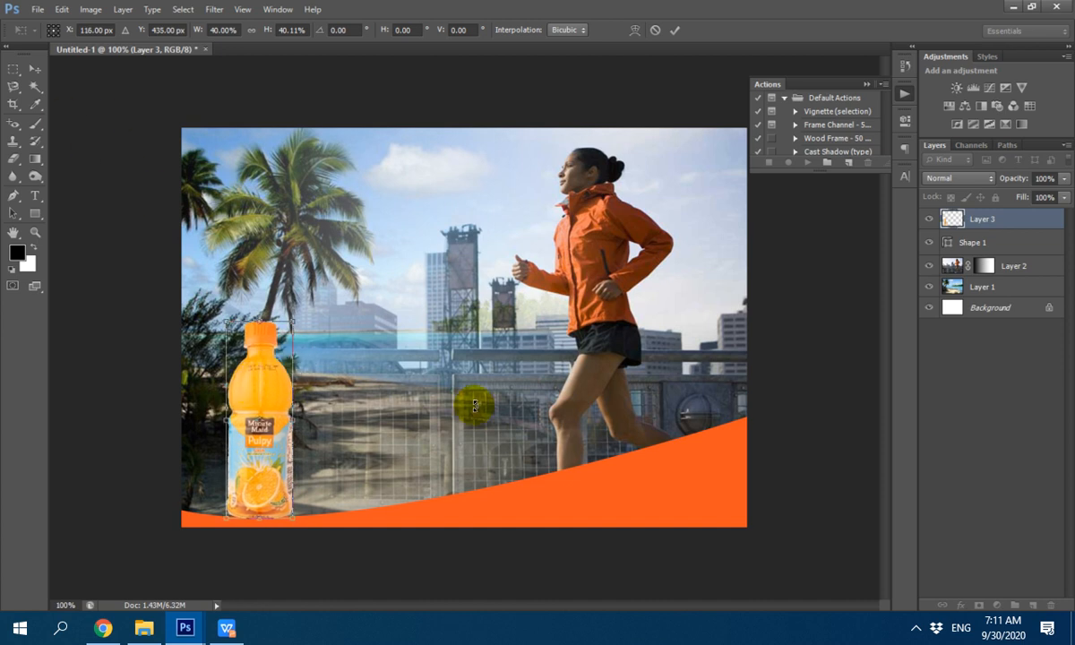
pyautogui.click(35, 69)
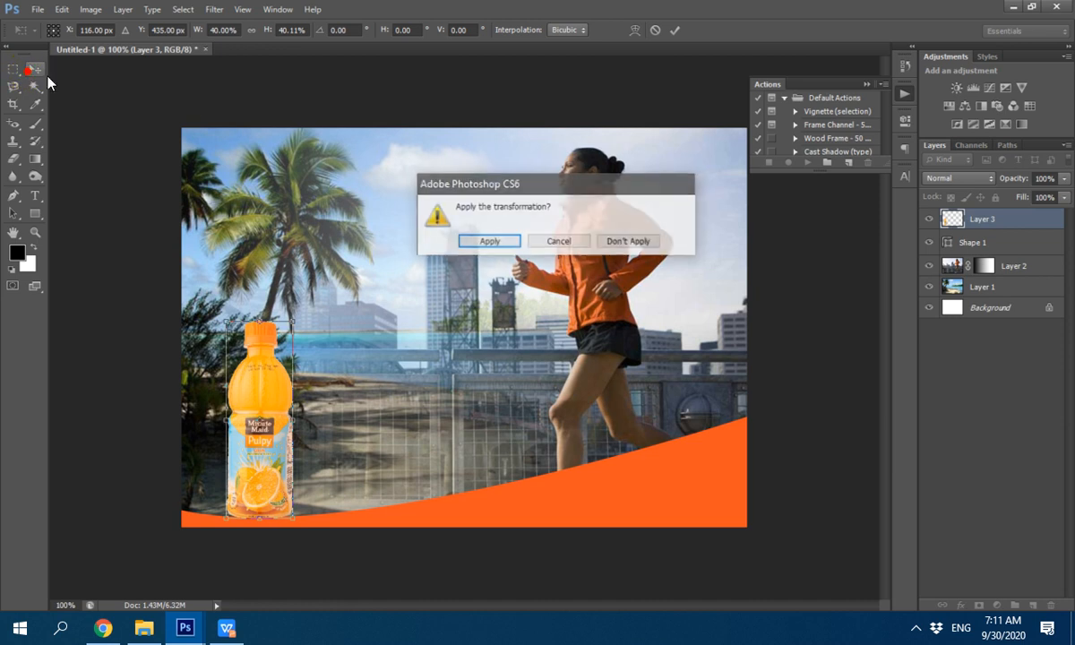
pyautogui.click(500, 242)
pyautogui.moveTo(275, 403); pyautogui.dragTo(240, 368)
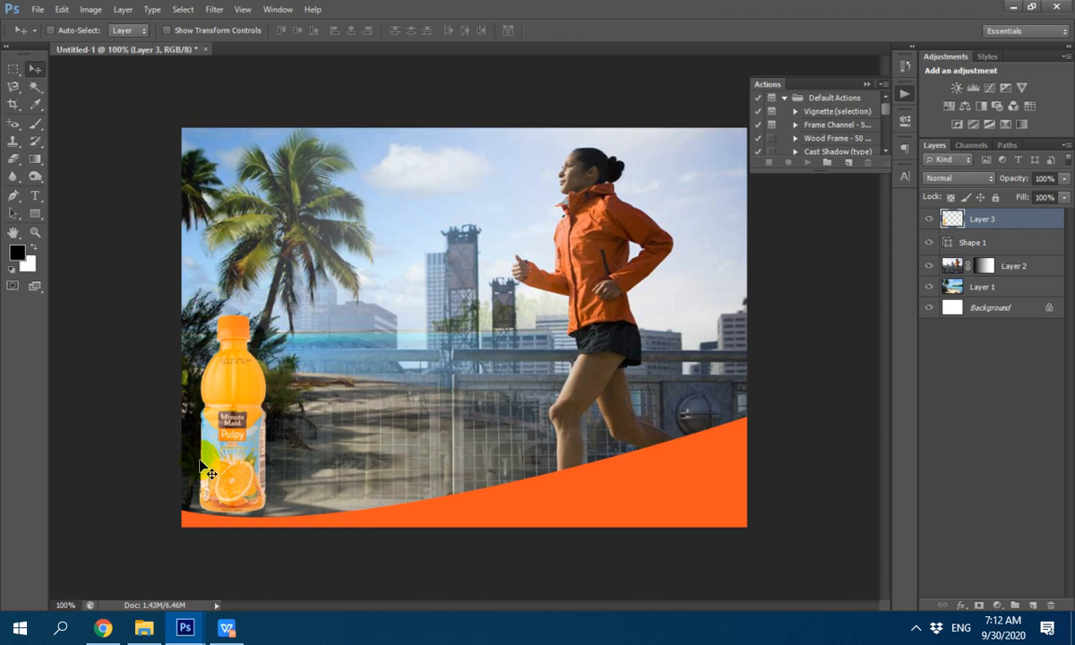
pyautogui.moveTo(240, 435); pyautogui.dragTo(269, 443)
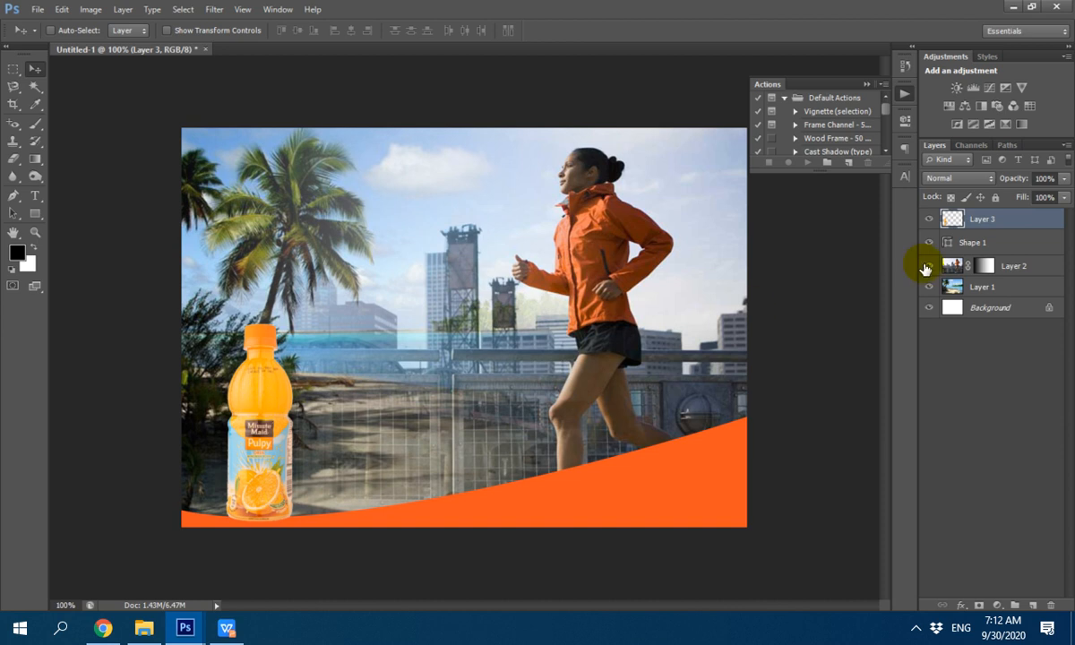
# Step: Add a drop shadow to the bottle layer with a distance of 11 px and a spread of 8%
pyautogui.rightClick(972, 221)
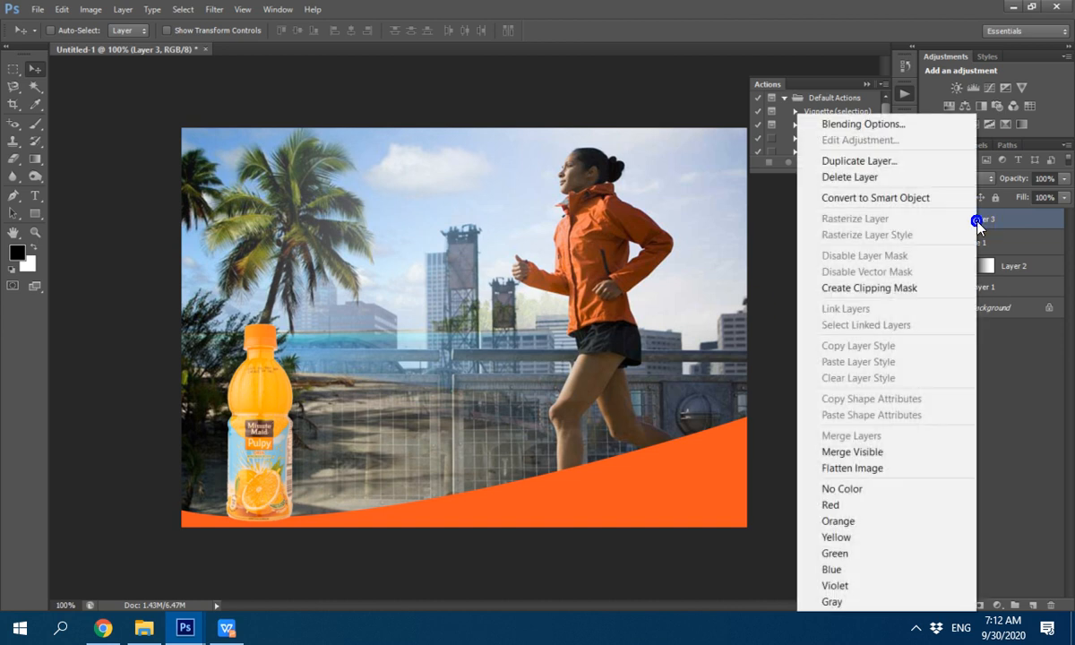
pyautogui.click(893, 124)
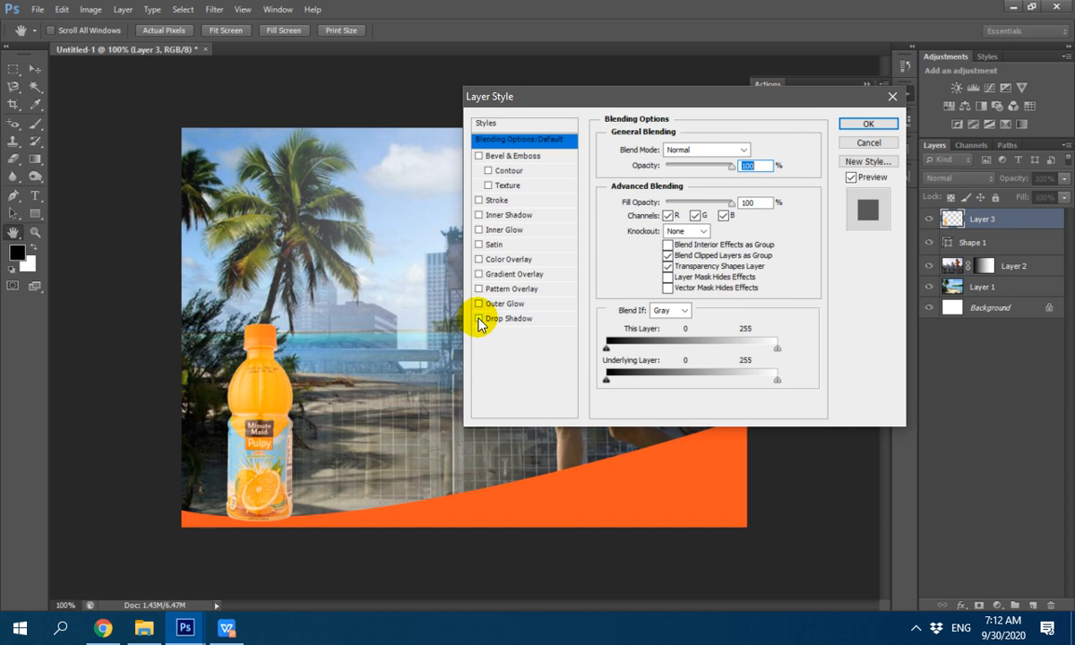
pyautogui.click(479, 318)
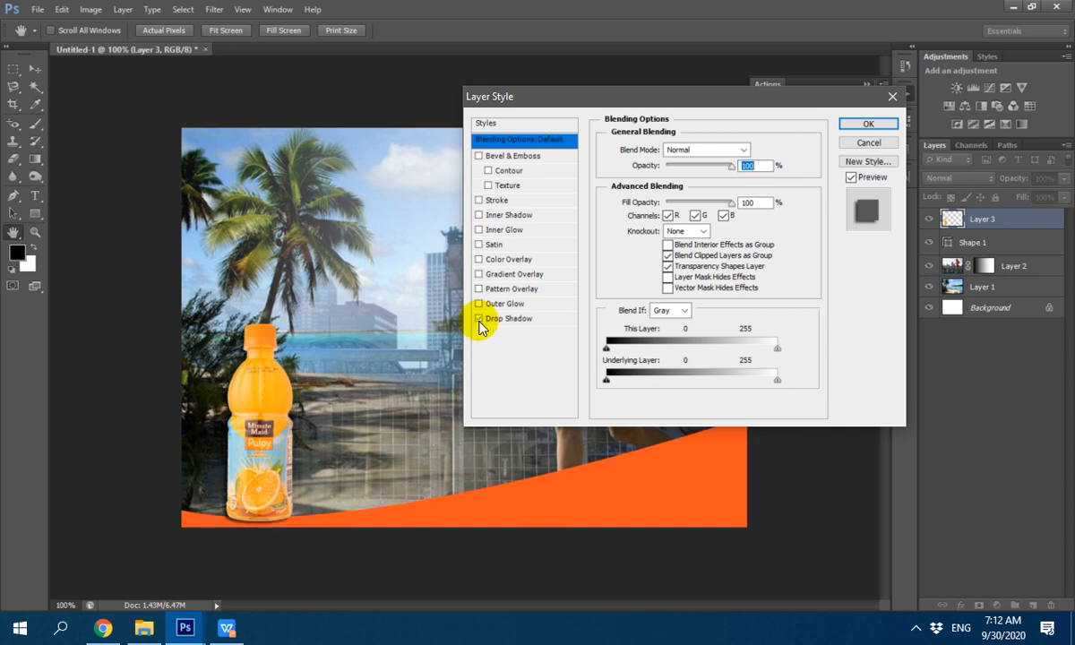
pyautogui.moveTo(230, 512); pyautogui.dragTo(230, 399)
pyautogui.moveTo(247, 342); pyautogui.dragTo(282, 437)
pyautogui.click(515, 320)
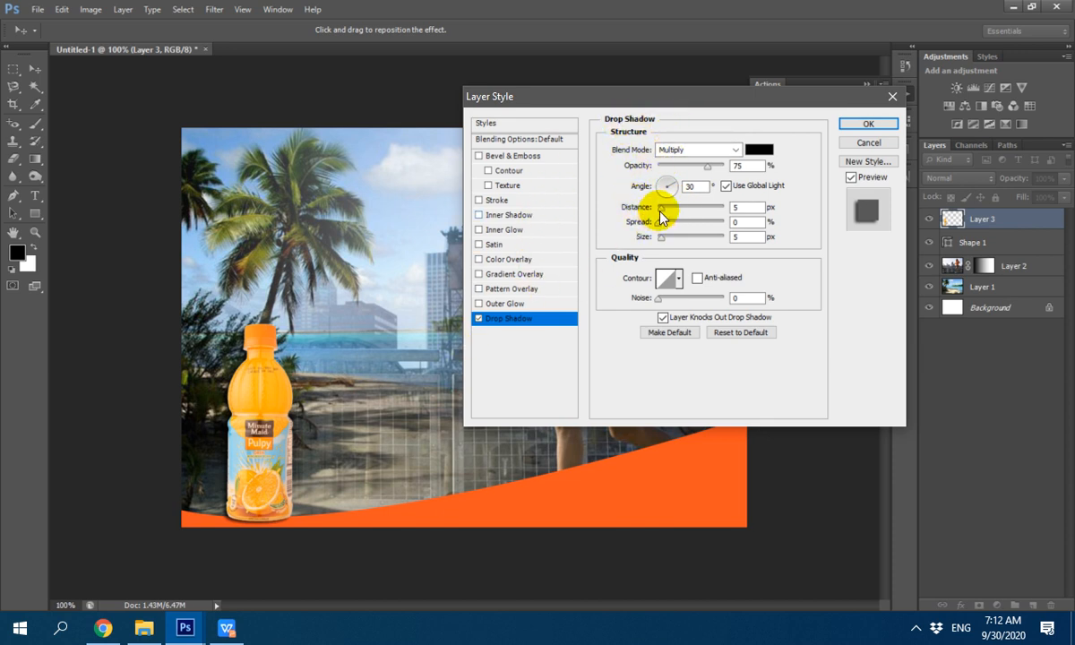
pyautogui.moveTo(663, 209); pyautogui.dragTo(665, 237)
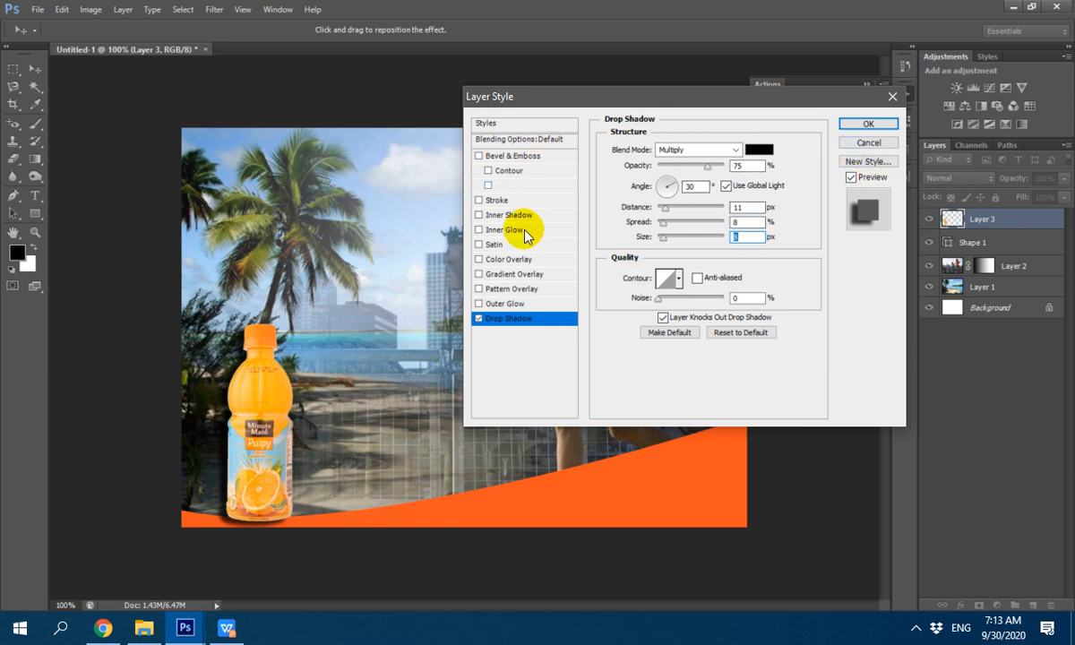
pyautogui.click(867, 123)
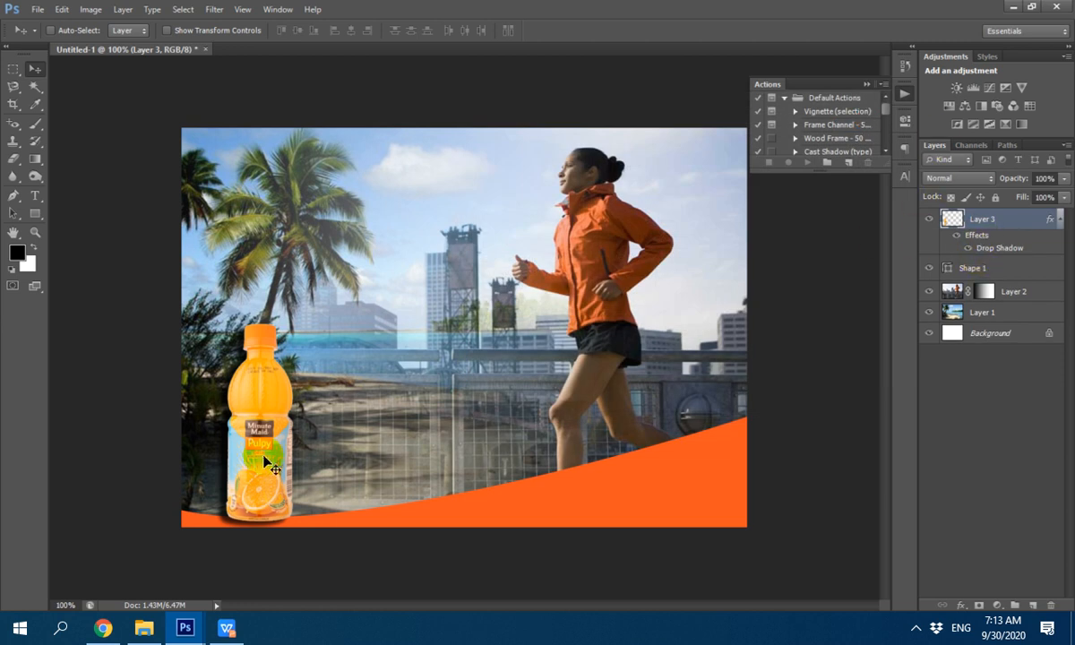
# Step: Duplicate the bottle twice, placing the copies side by side so that each overlaps the one before it in a row
pyautogui.moveTo(270, 440)
pyautogui.mouseDown()
pyautogui.moveTo(286, 442)
pyautogui.moveTo(274, 452)
pyautogui.moveTo(272, 443)
pyautogui.mouseUp()
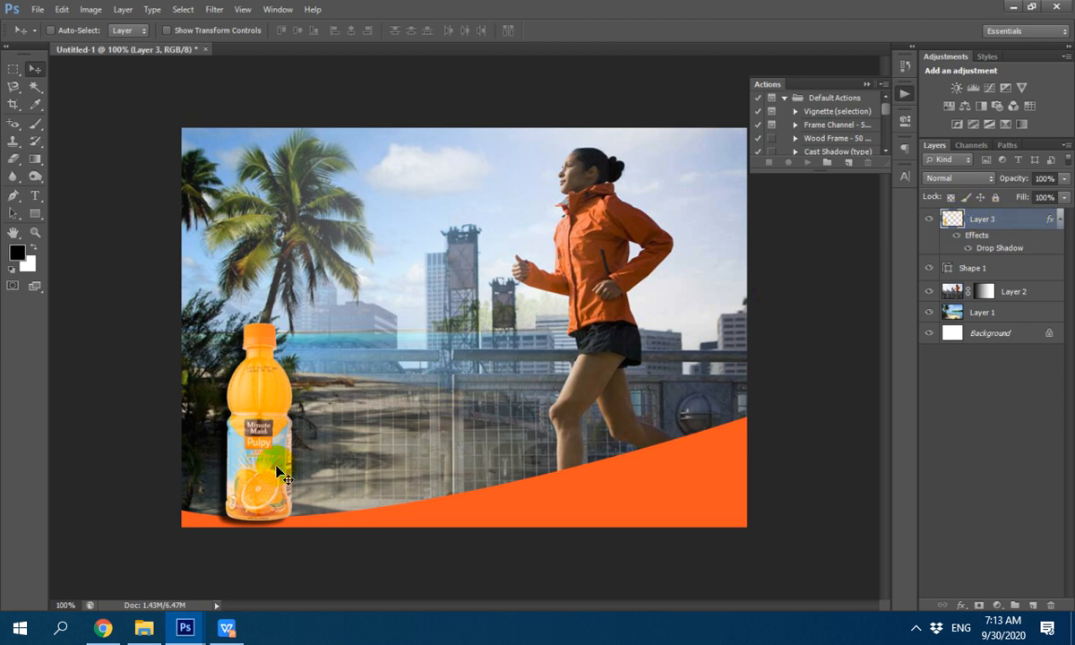
pyautogui.moveTo(252, 452); pyautogui.dragTo(287, 457)
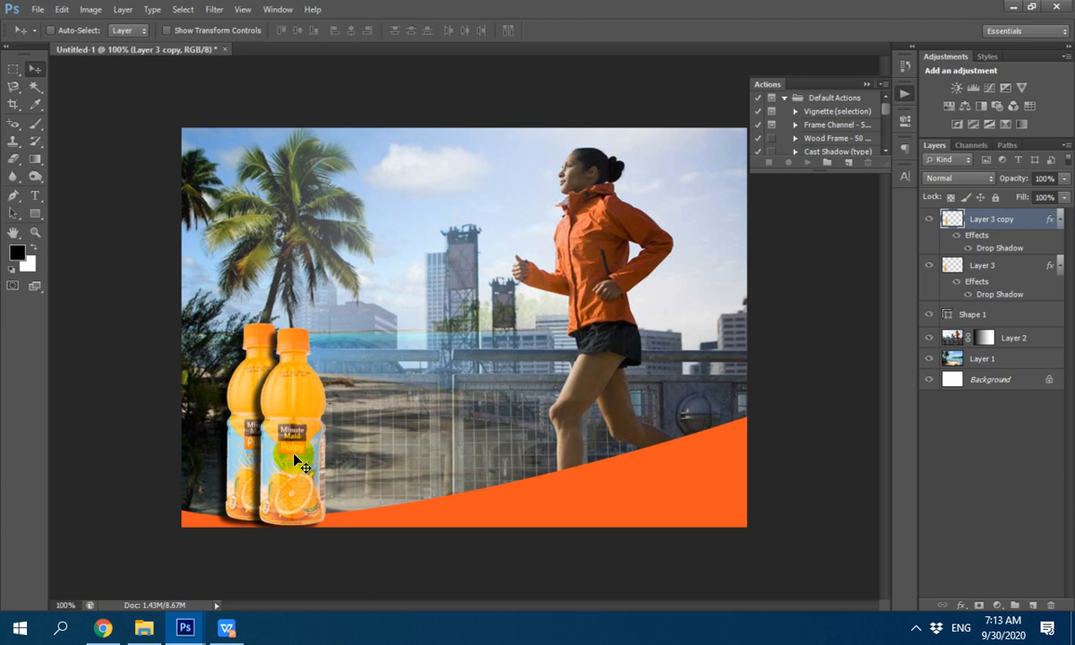
pyautogui.moveTo(294, 454); pyautogui.dragTo(332, 453)
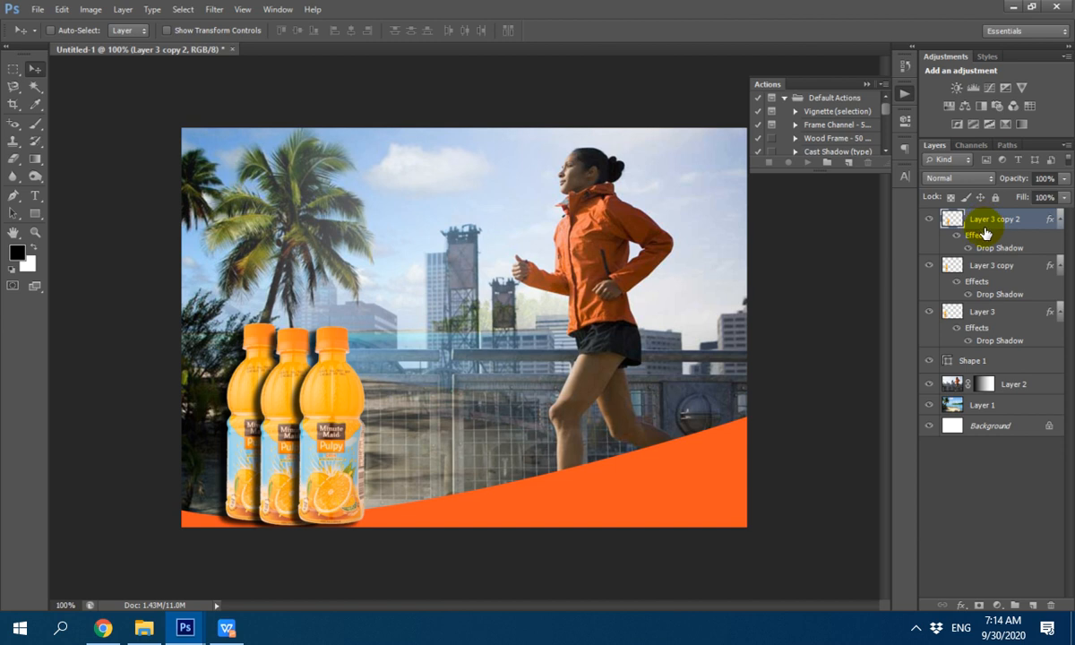
# Step: Scale all three bottle layers together to about 78% and move the group toward the picture's lower left corner
pyautogui.keyDown('ctrl'); pyautogui.click(949, 265); pyautogui.keyUp('ctrl')
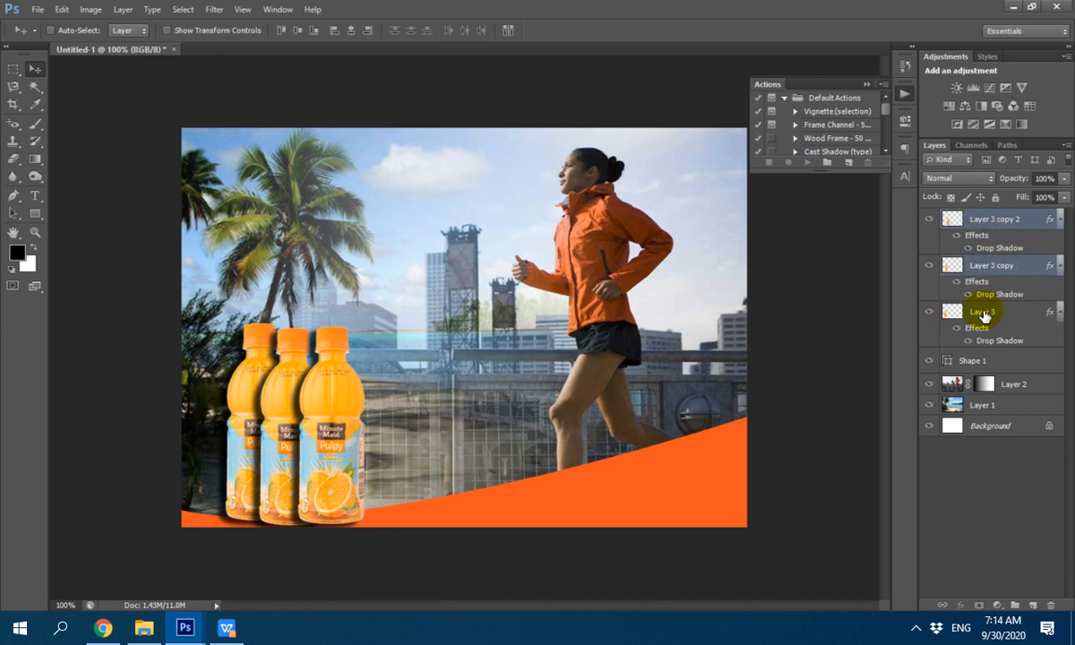
pyautogui.keyDown('ctrl'); pyautogui.click(952, 316); pyautogui.keyUp('ctrl')
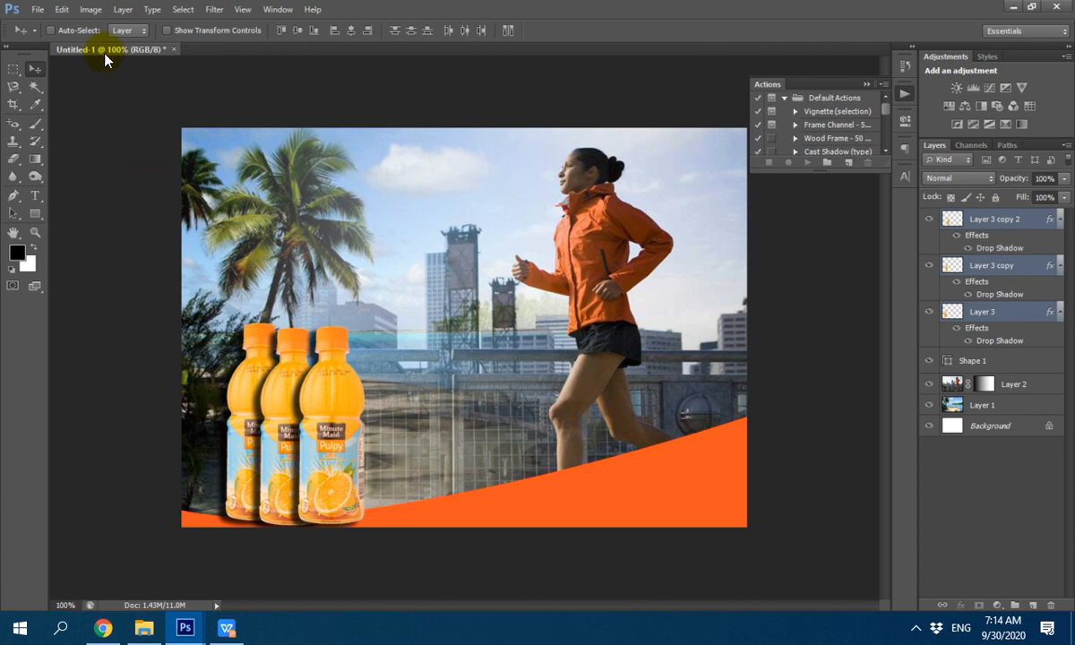
pyautogui.click(62, 10)
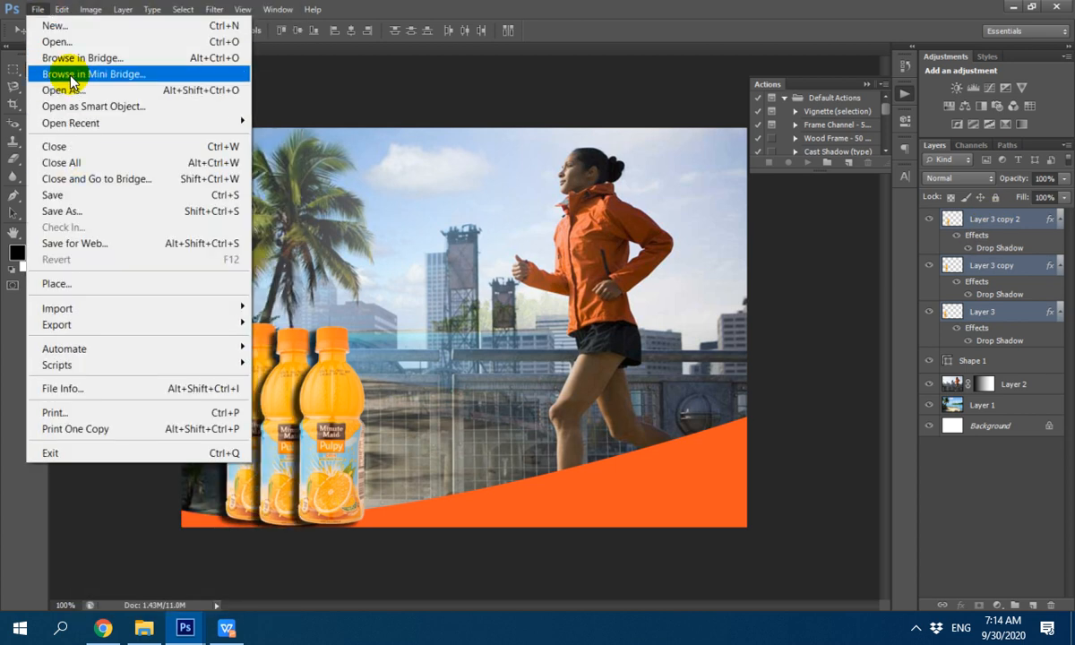
pyautogui.moveTo(140, 10)
pyautogui.moveTo(61, 10)
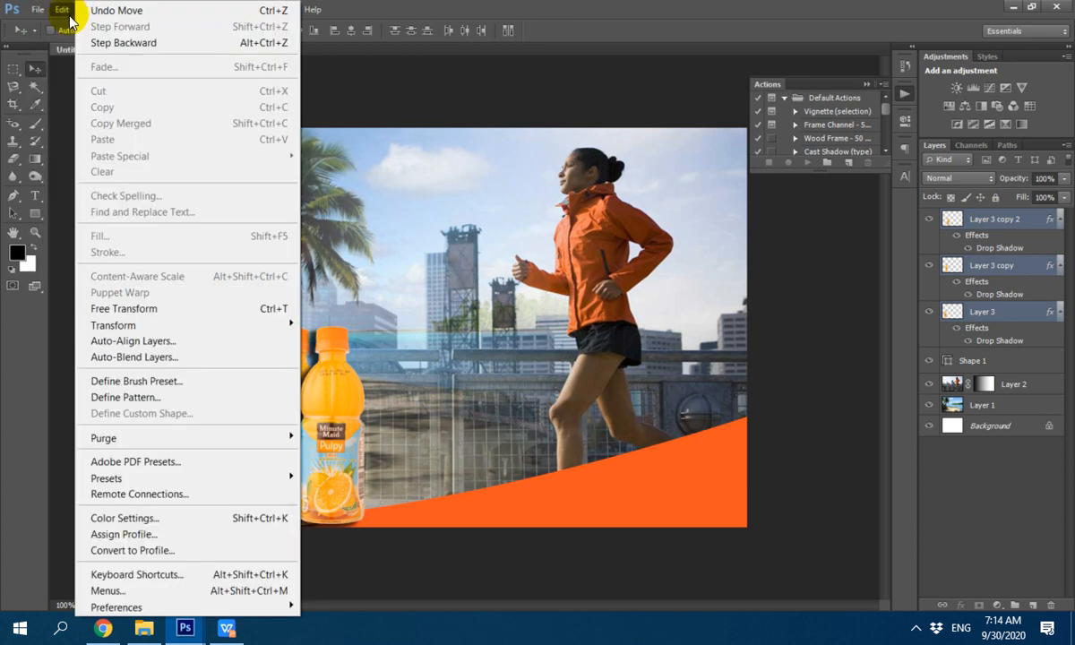
pyautogui.click(143, 291)
pyautogui.moveTo(365, 324); pyautogui.dragTo(334, 368)
pyautogui.click(43, 70)
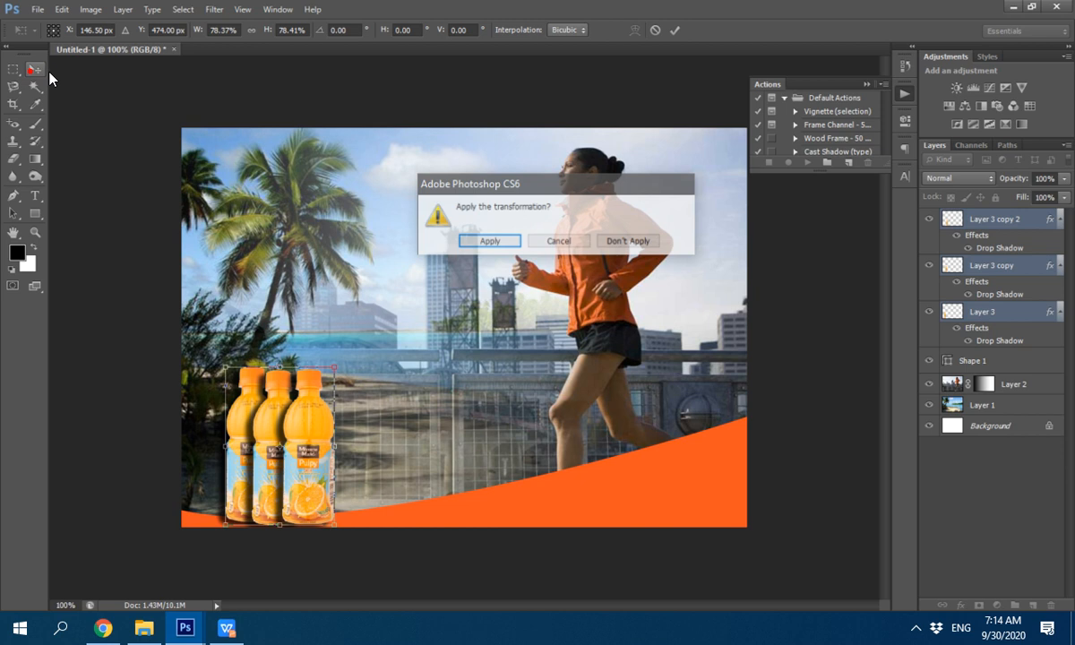
pyautogui.click(475, 239)
pyautogui.moveTo(312, 448); pyautogui.dragTo(290, 443)
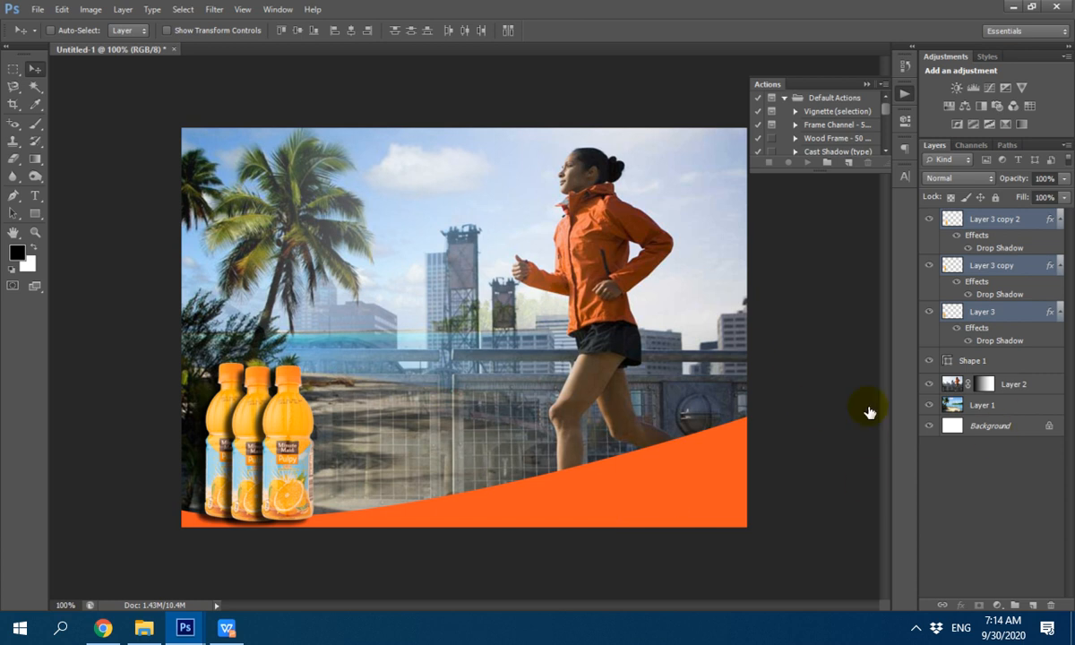
# Step: Start a text line near the orange shape's upper edge, right of the bottles, and set its colour to white (ffffff)
pyautogui.click(34, 196)
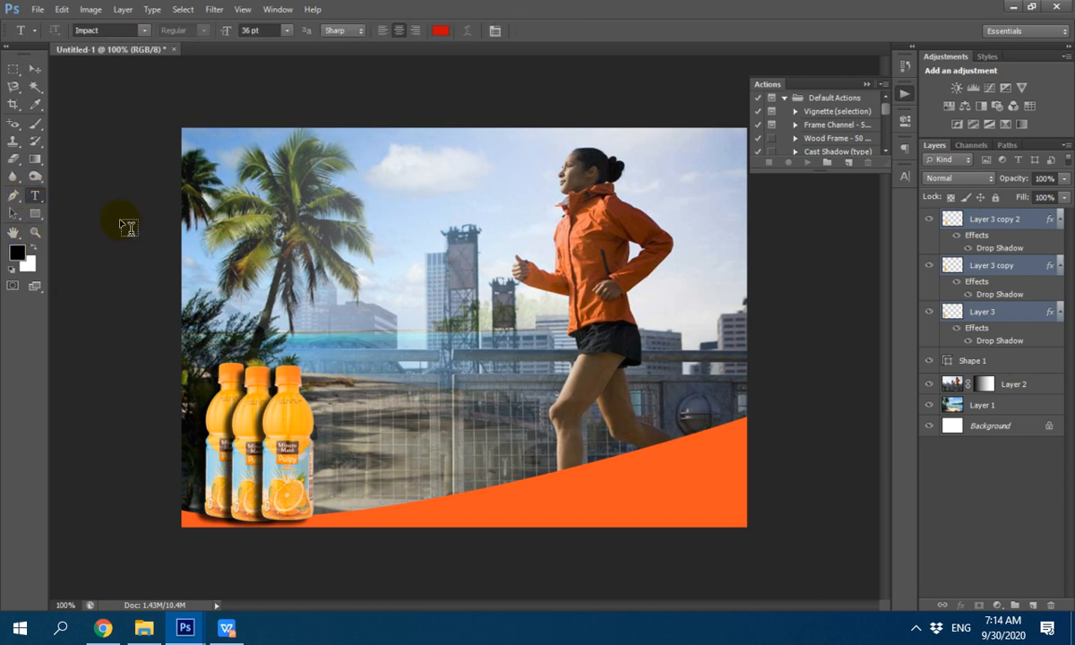
pyautogui.click(458, 493)
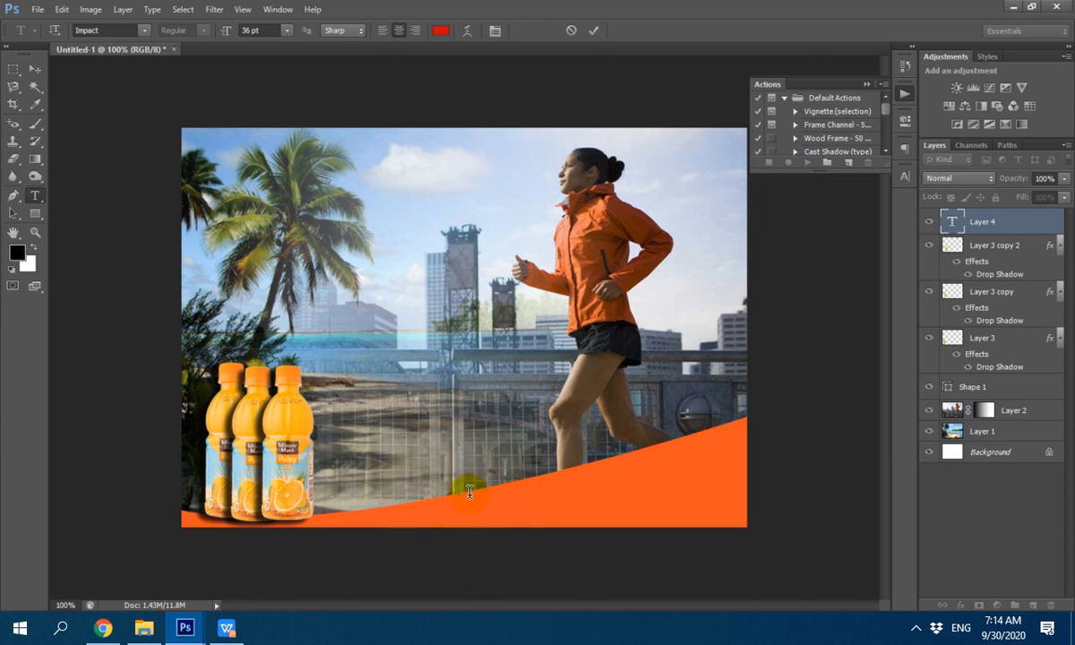
pyautogui.click(904, 178)
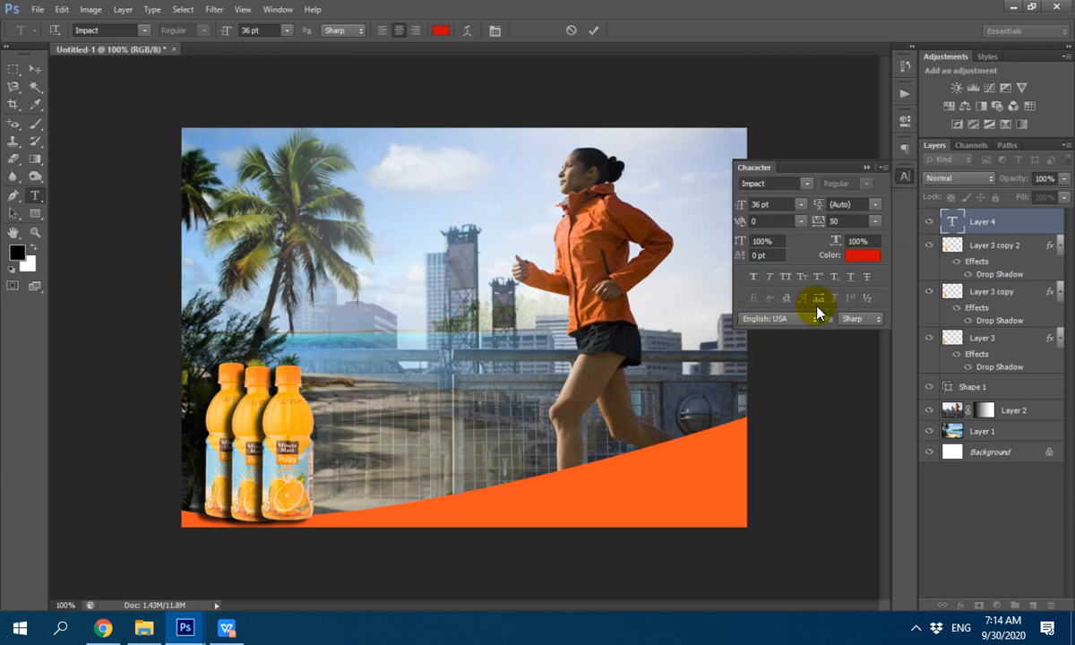
pyautogui.click(851, 263)
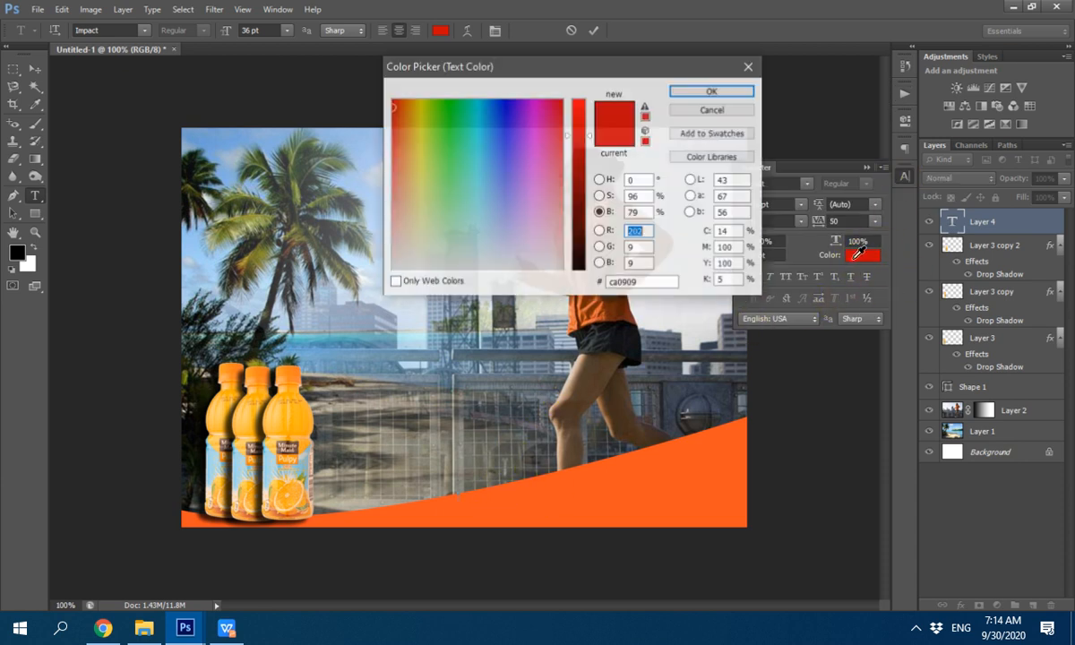
pyautogui.click(420, 212)
pyautogui.click(370, 287)
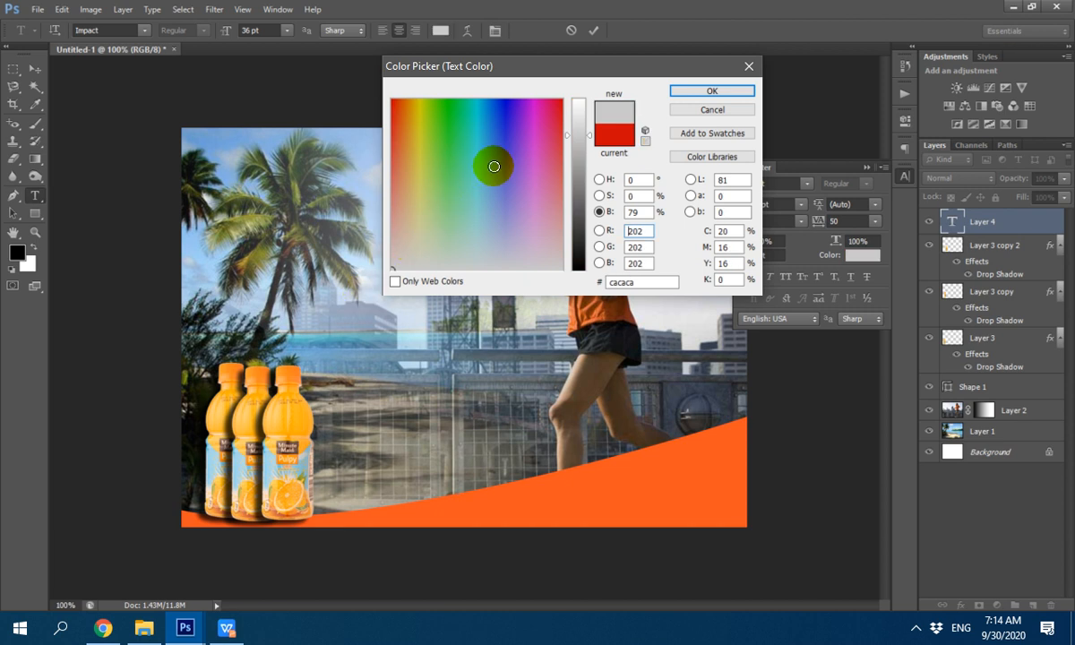
pyautogui.moveTo(531, 245); pyautogui.dragTo(556, 294)
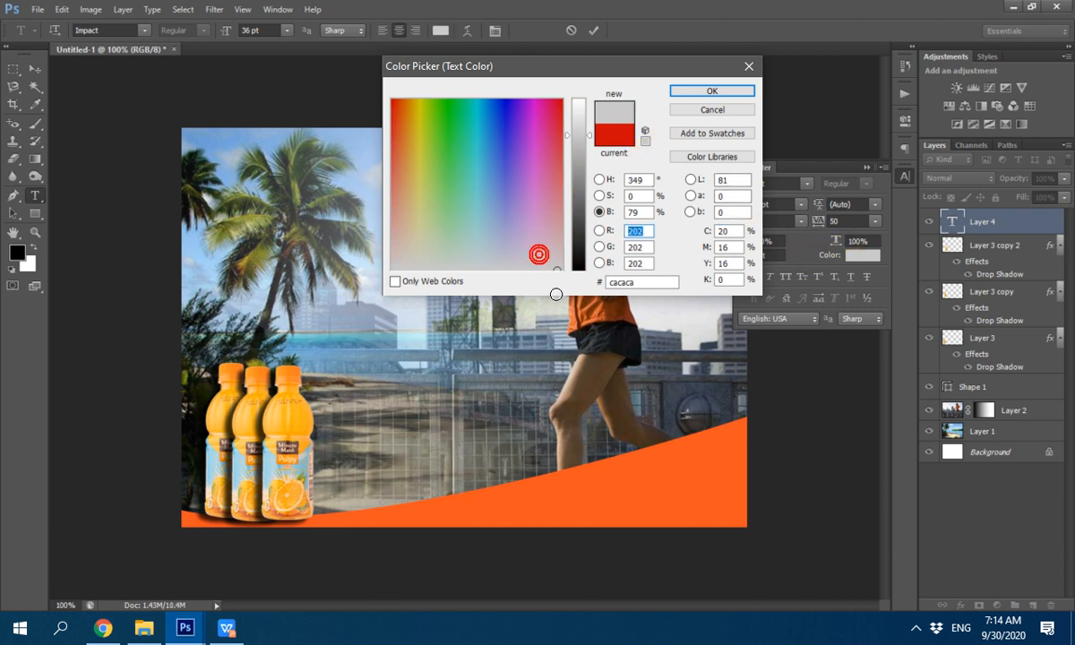
pyautogui.moveTo(580, 137); pyautogui.dragTo(583, 89)
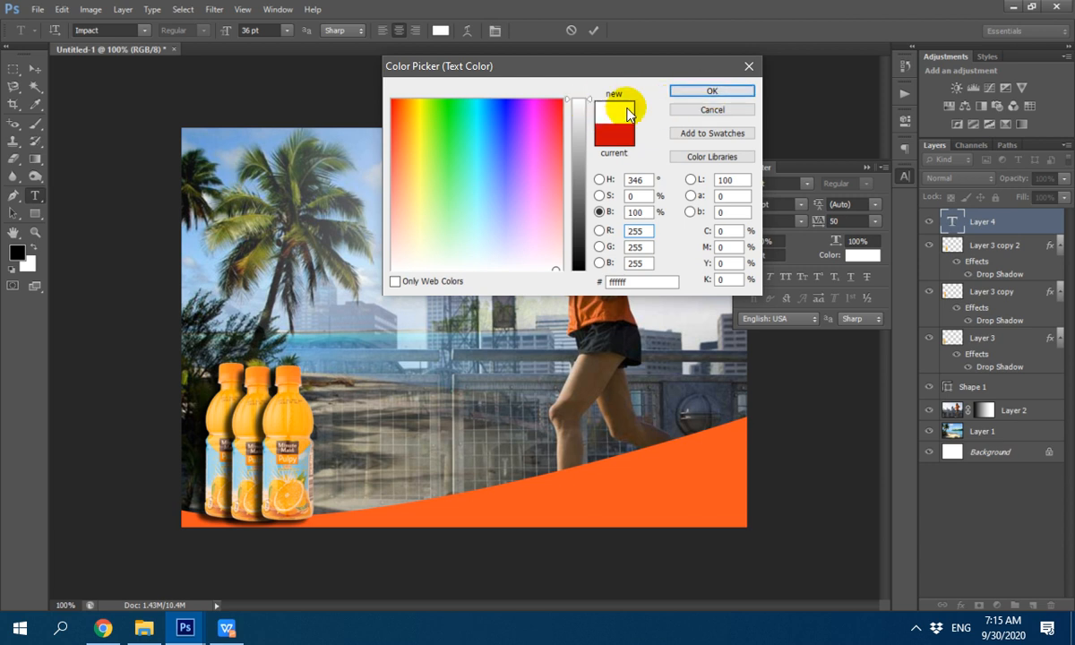
pyautogui.click(714, 92)
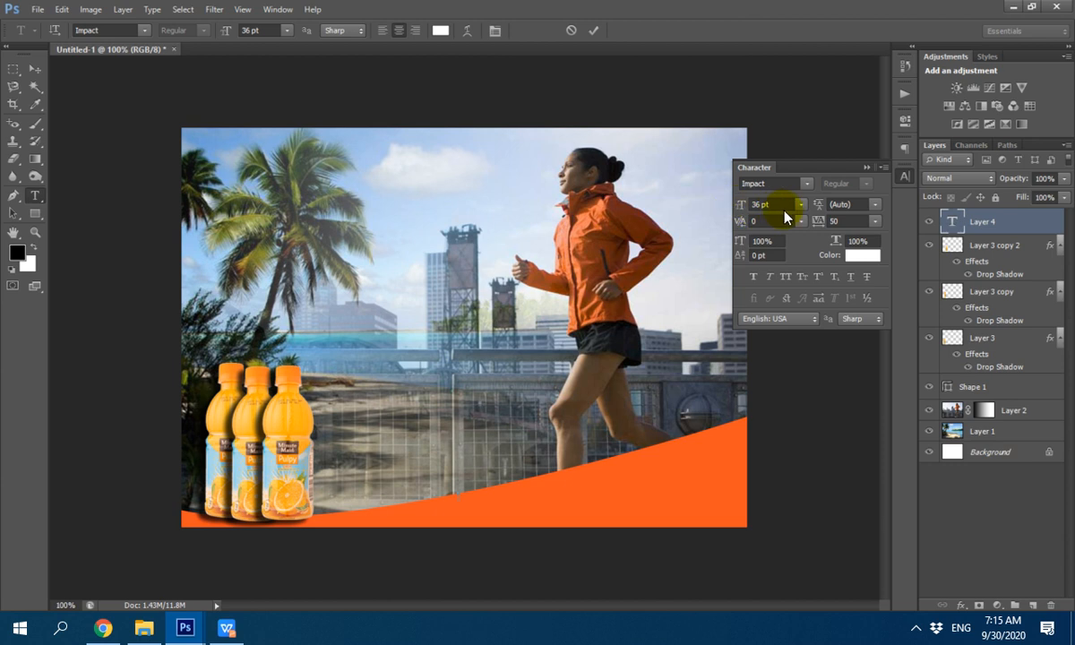
# Step: Enter the text MINUMAN KESEHATAN and move it right and slightly down onto the orange shape
pyautogui.click(494, 483)
pyautogui.write('MINUMAN KESEHA')
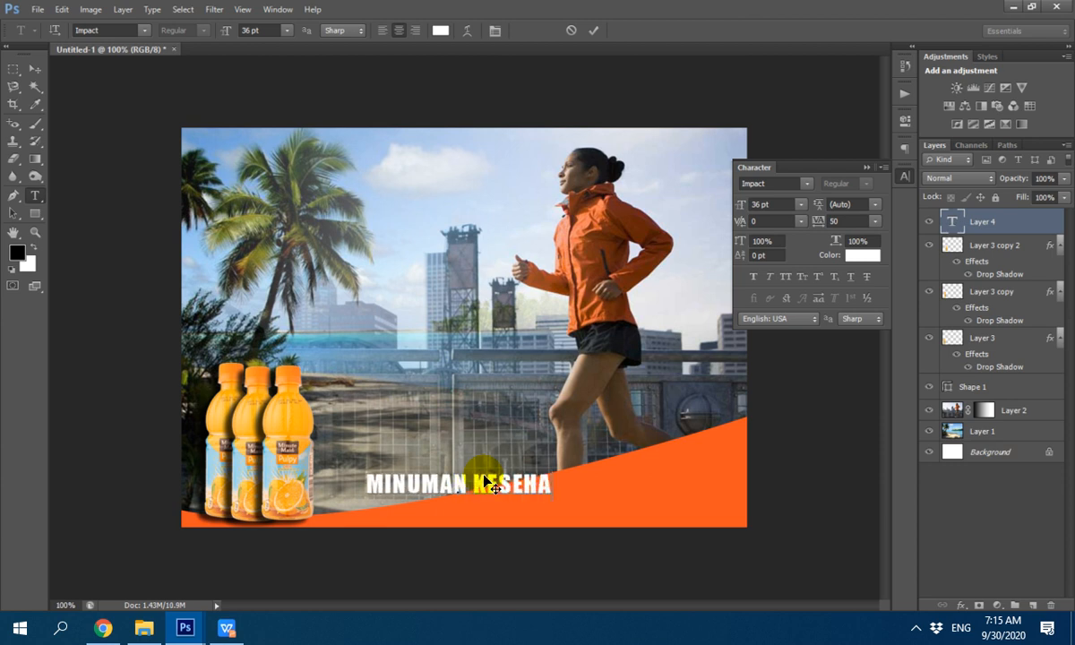
pyautogui.write('TAN')
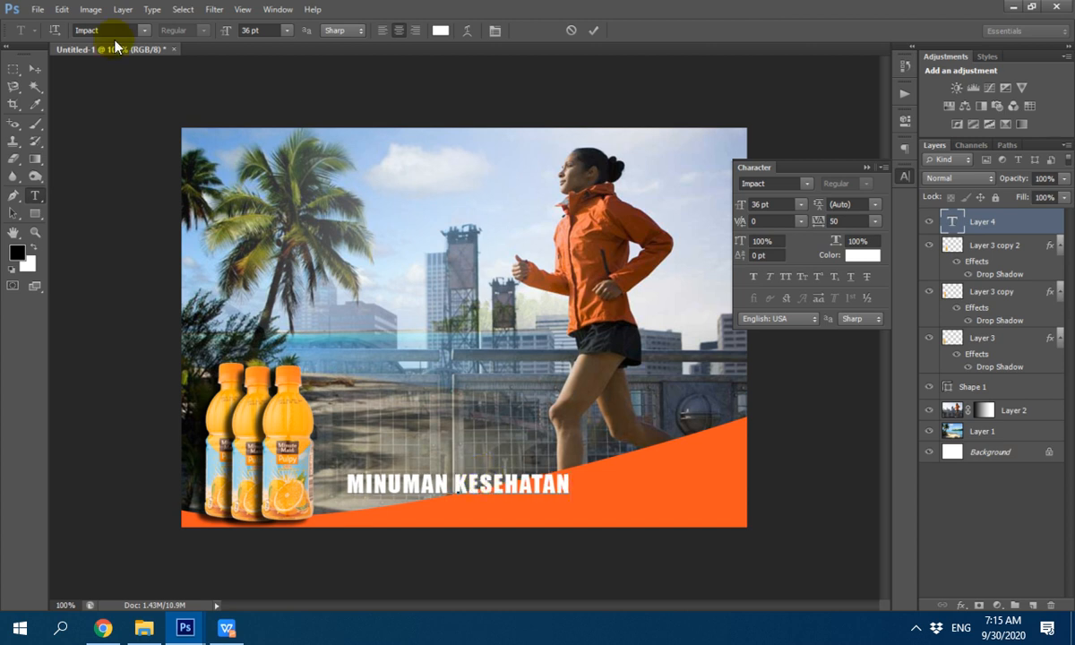
pyautogui.click(34, 69)
pyautogui.moveTo(486, 488); pyautogui.dragTo(607, 512)
pyautogui.moveTo(605, 495); pyautogui.dragTo(575, 492)
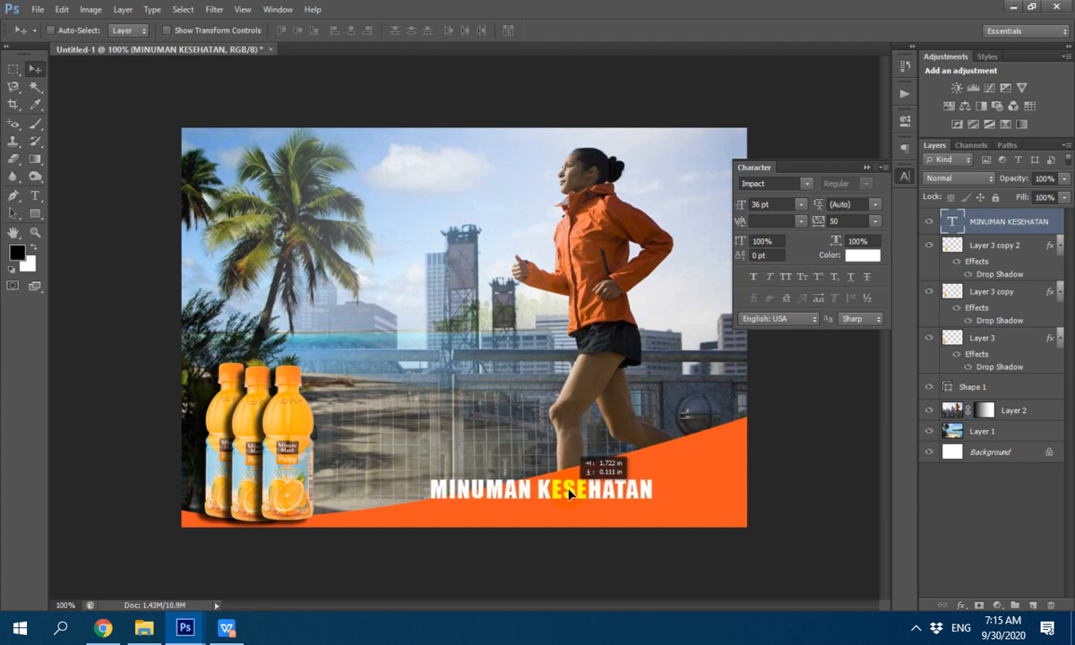
# Step: Set the MINUMAN KESEHATAN text size to 48 pt and shift the enlarged line to fit the picture's lower right area
pyautogui.click(802, 206)
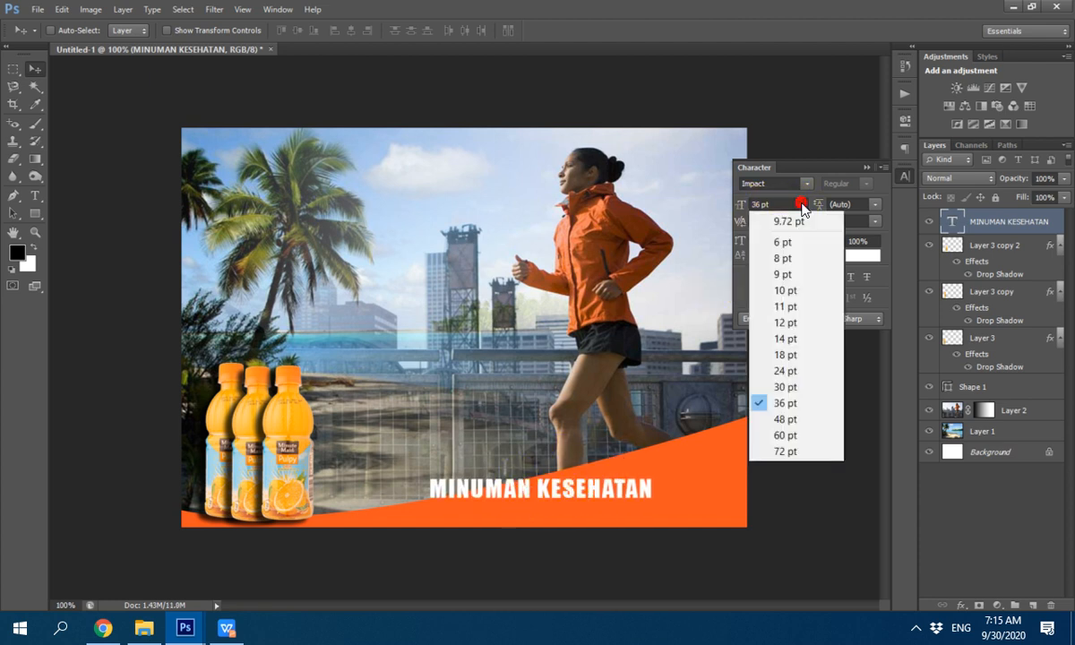
pyautogui.click(787, 419)
pyautogui.moveTo(624, 486); pyautogui.dragTo(651, 494)
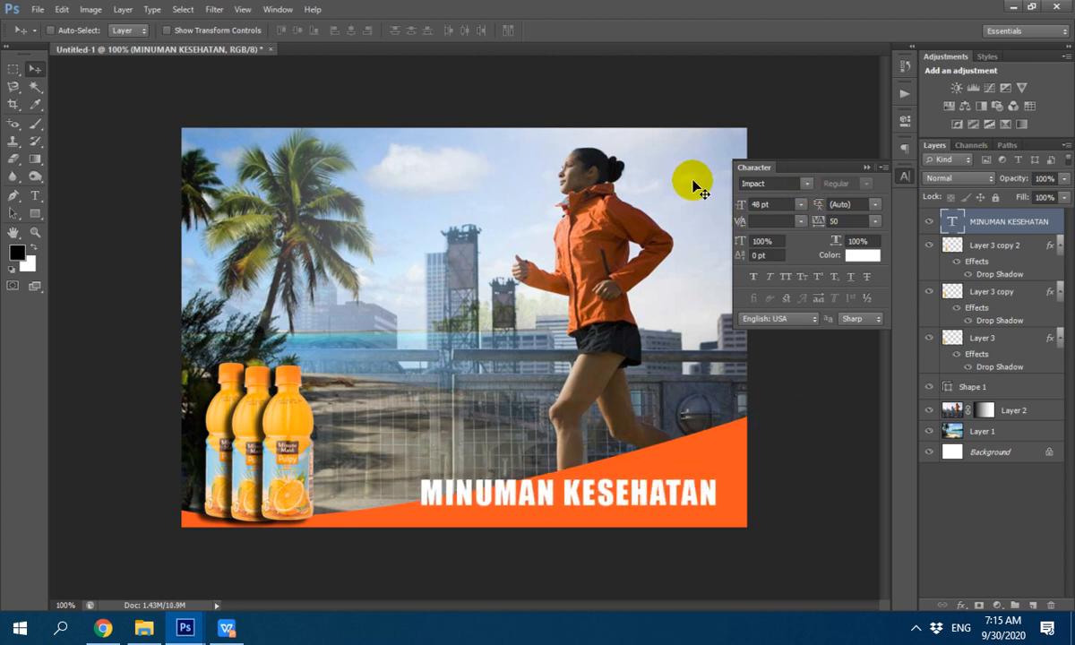
pyautogui.click(807, 183)
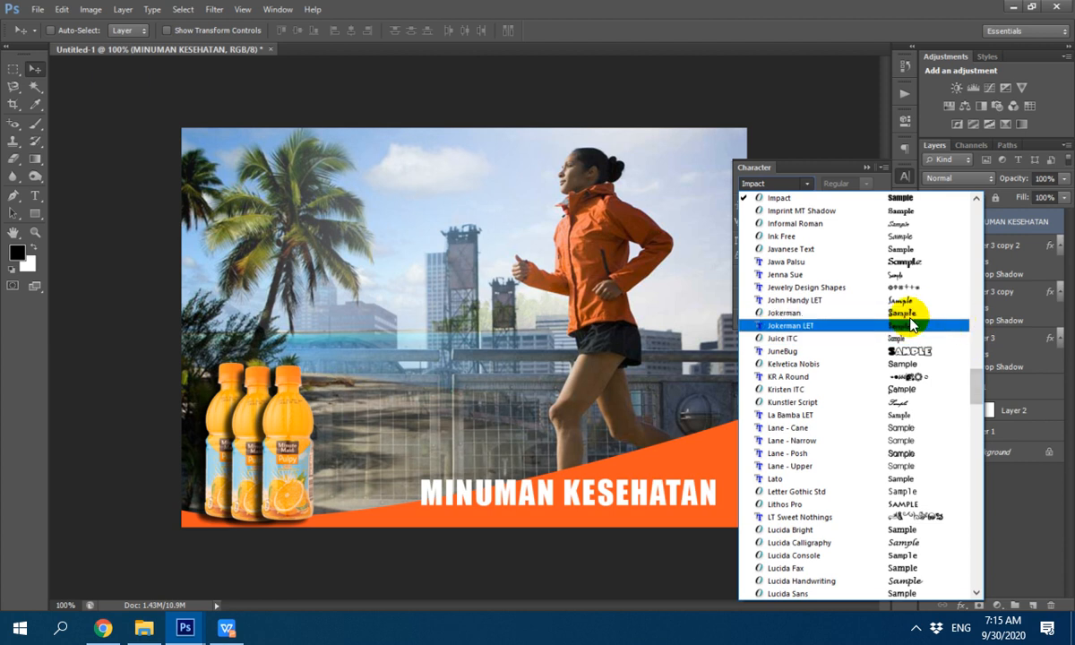
pyautogui.scroll(-4, 922, 448)
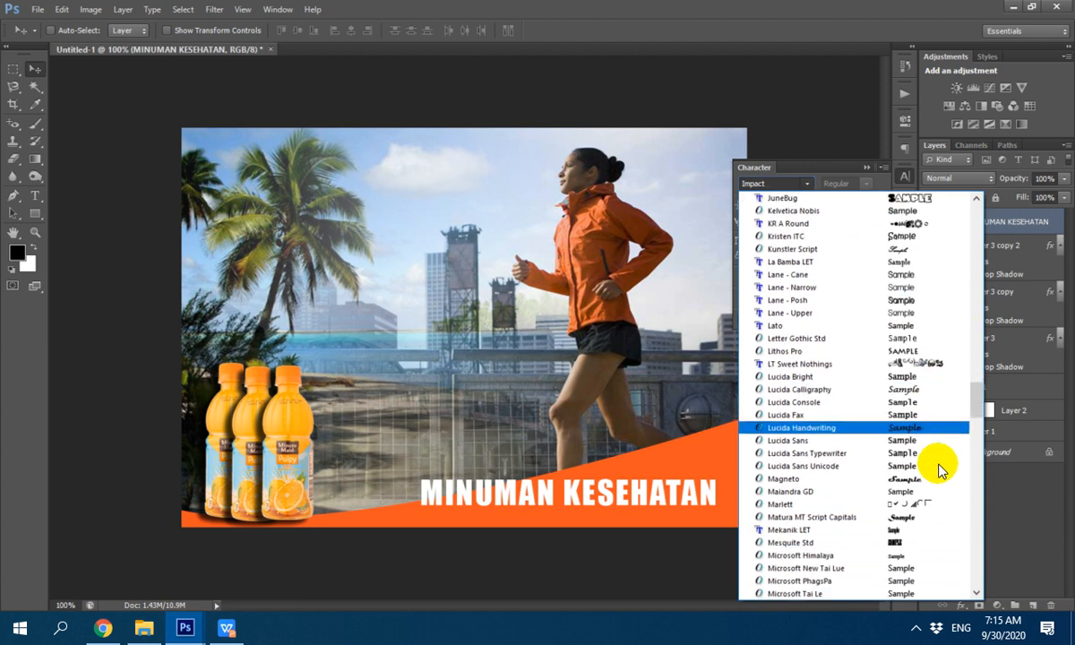
pyautogui.moveTo(979, 409); pyautogui.dragTo(975, 227)
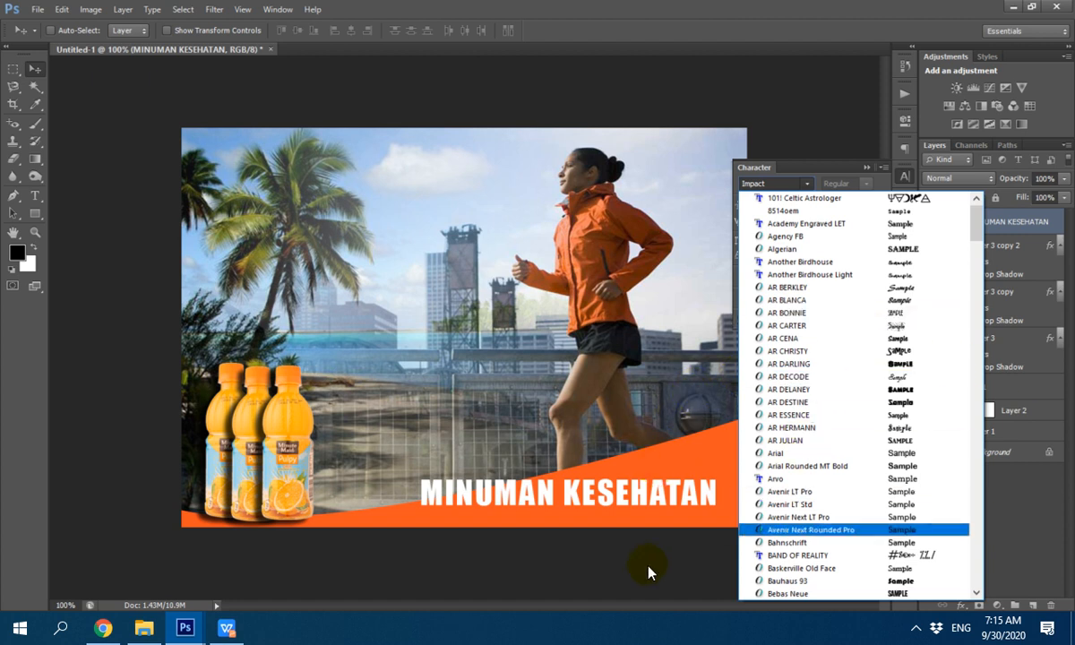
pyautogui.click(658, 500)
# Step: Move the MINUMAN KESEHATAN text slightly left and up so it straddles the orange shape's curved edge
pyautogui.moveTo(588, 496)
pyautogui.mouseDown()
pyautogui.moveTo(588, 418)
pyautogui.moveTo(576, 483)
pyautogui.mouseUp()
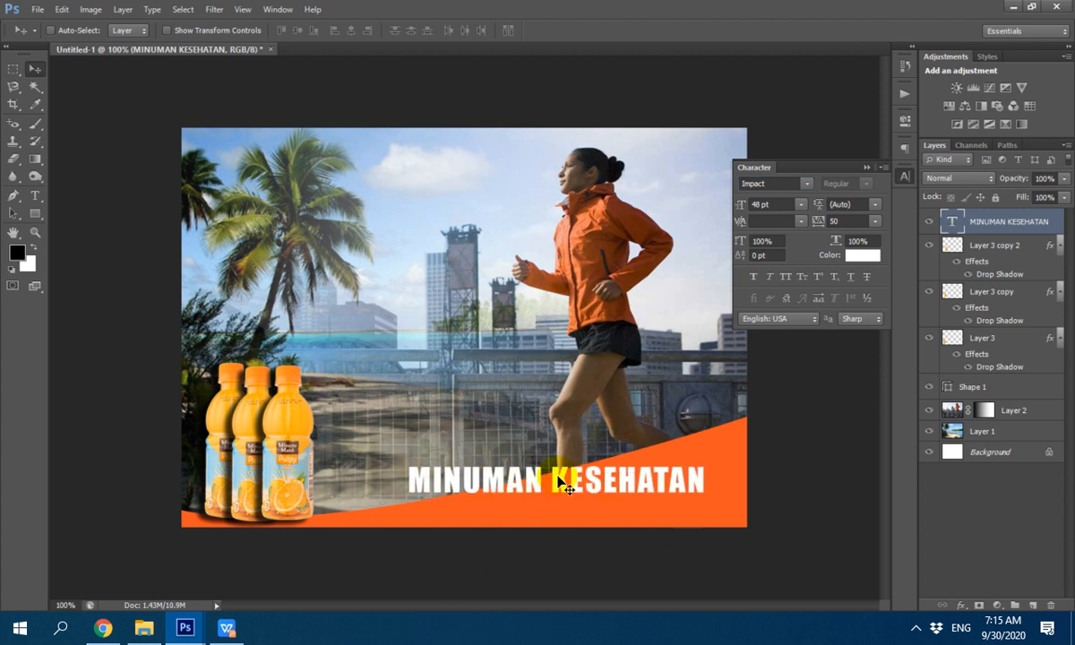
pyautogui.moveTo(576, 479)
pyautogui.mouseDown()
pyautogui.moveTo(573, 448)
pyautogui.moveTo(573, 482)
pyautogui.mouseUp()
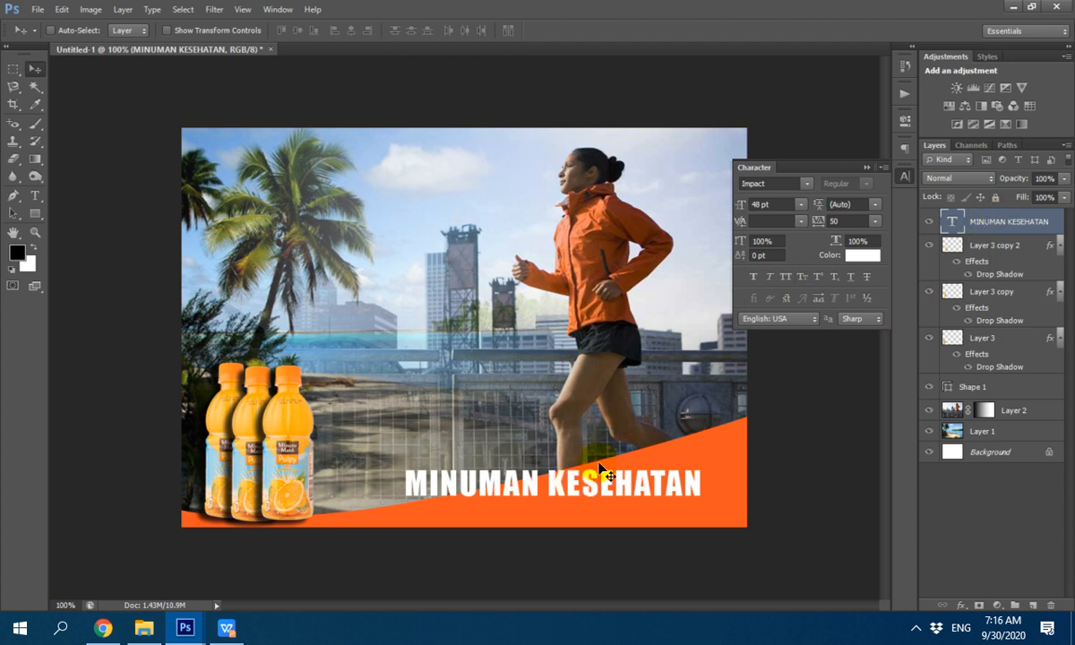
pyautogui.moveTo(513, 493); pyautogui.dragTo(495, 498)
pyautogui.moveTo(605, 495); pyautogui.dragTo(610, 481)
pyautogui.moveTo(510, 491)
pyautogui.mouseDown()
pyautogui.moveTo(490, 495)
pyautogui.moveTo(500, 496)
pyautogui.mouseUp()
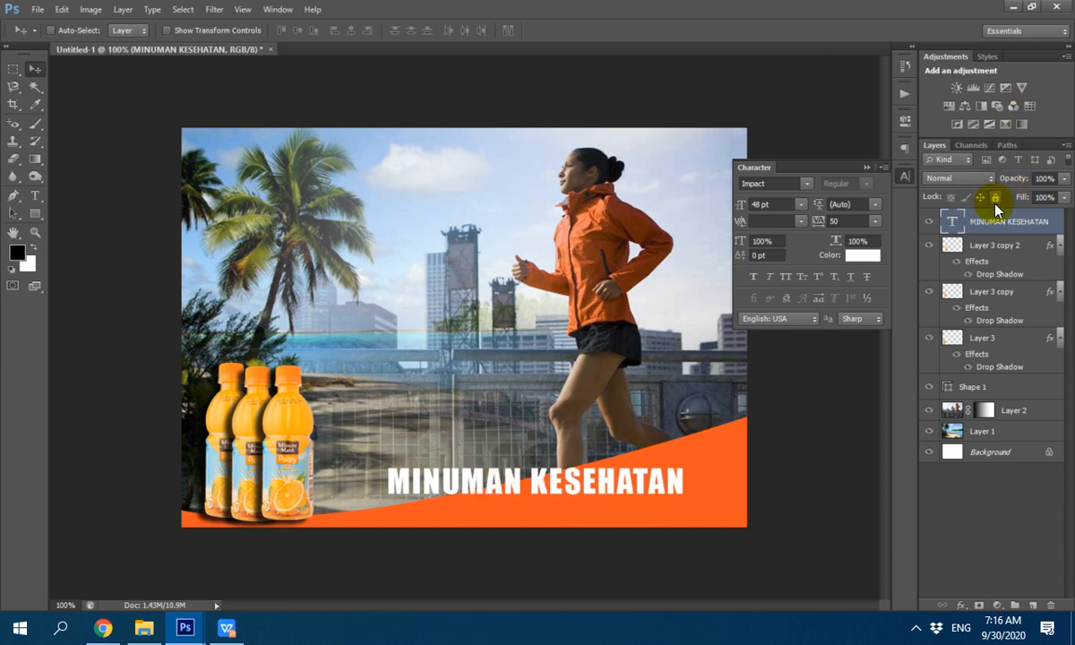
# Step: Add a 3 px black outside stroke and a drop shadow with 5 px distance, 7% spread and 2 px size to the MINUMAN KESEHATAN text
pyautogui.rightClick(985, 230)
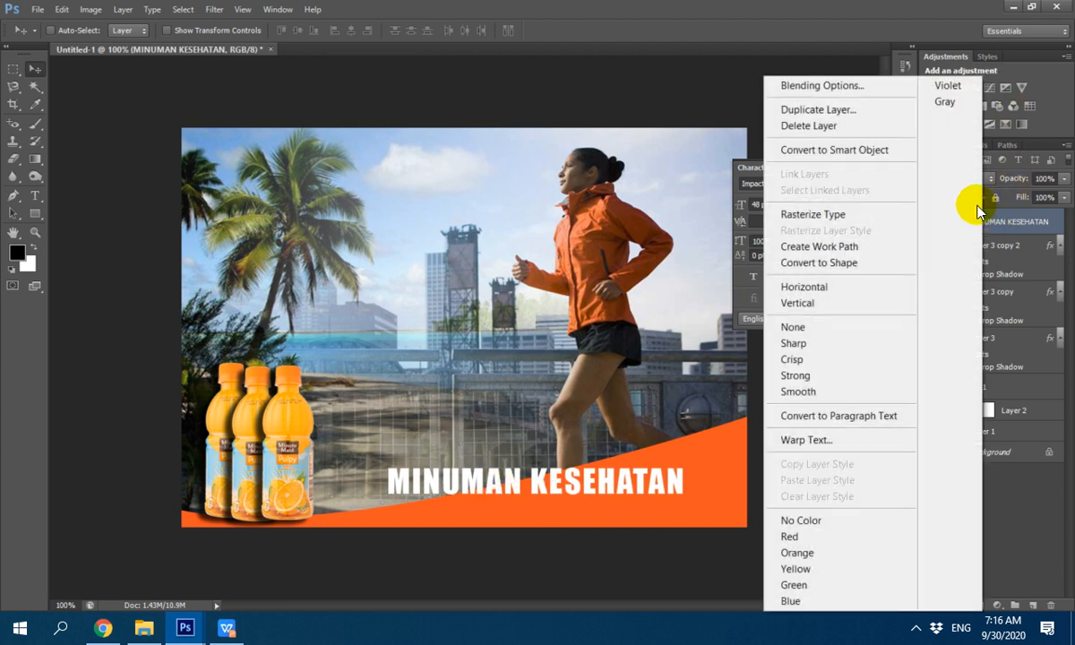
pyautogui.click(820, 87)
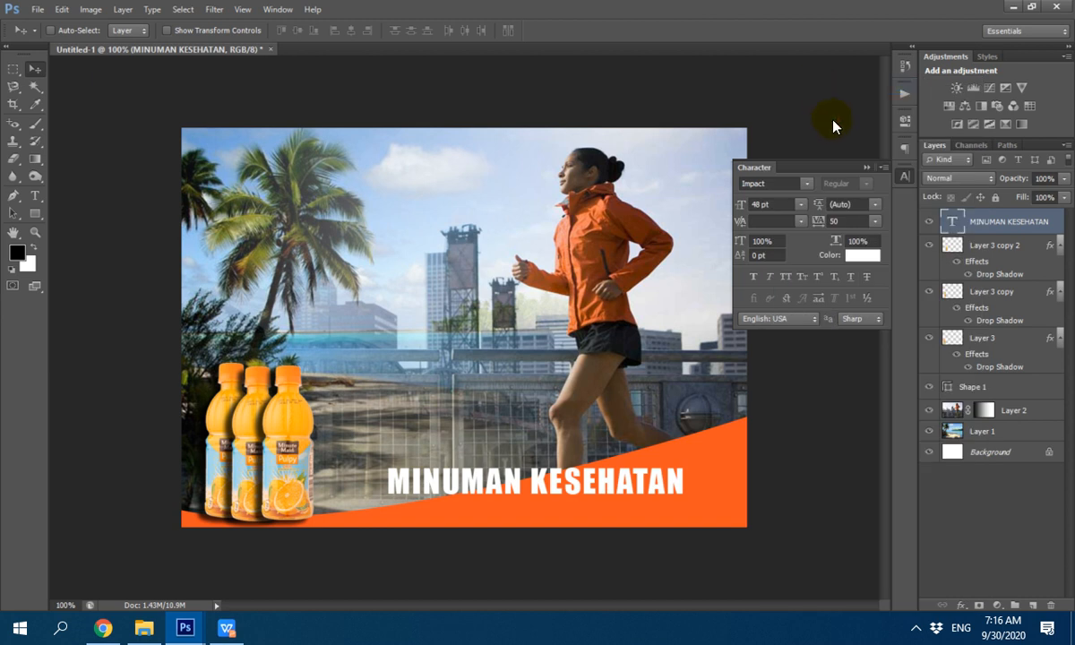
pyautogui.moveTo(535, 103); pyautogui.dragTo(663, 108)
pyautogui.click(604, 321)
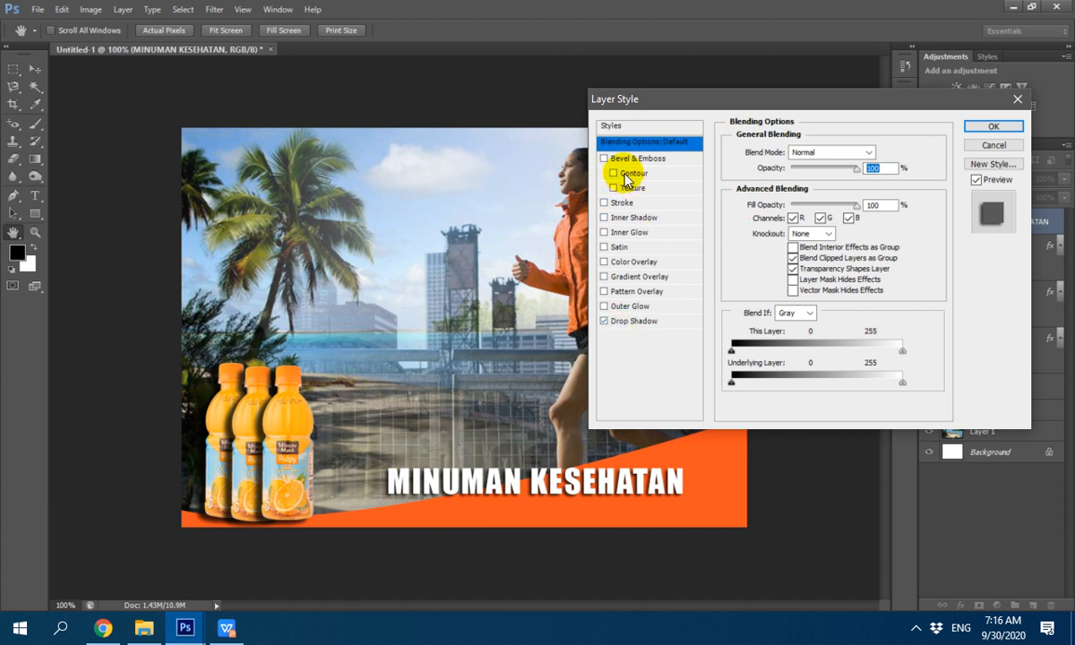
pyautogui.click(603, 204)
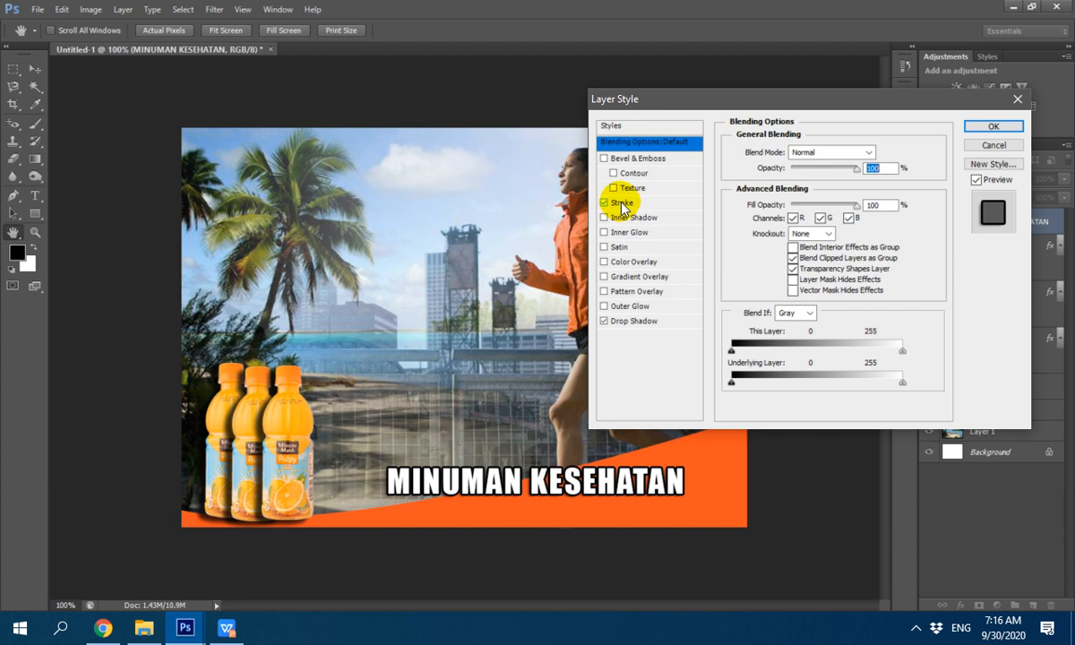
pyautogui.click(622, 205)
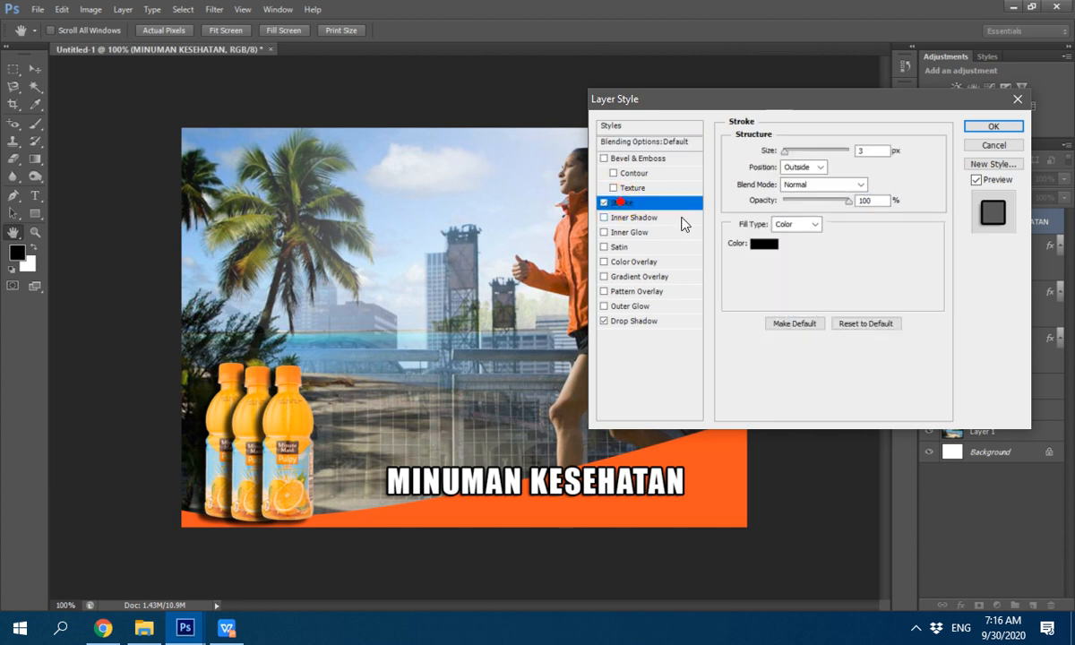
pyautogui.click(615, 322)
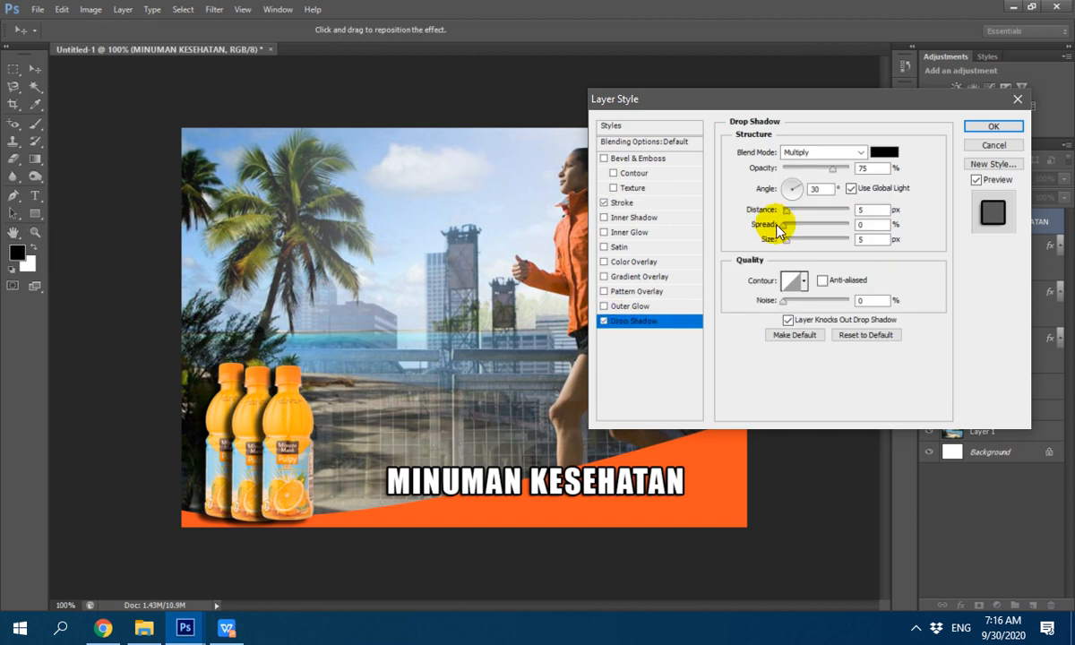
pyautogui.moveTo(785, 211)
pyautogui.mouseDown()
pyautogui.moveTo(787, 244)
pyautogui.moveTo(785, 211)
pyautogui.mouseUp()
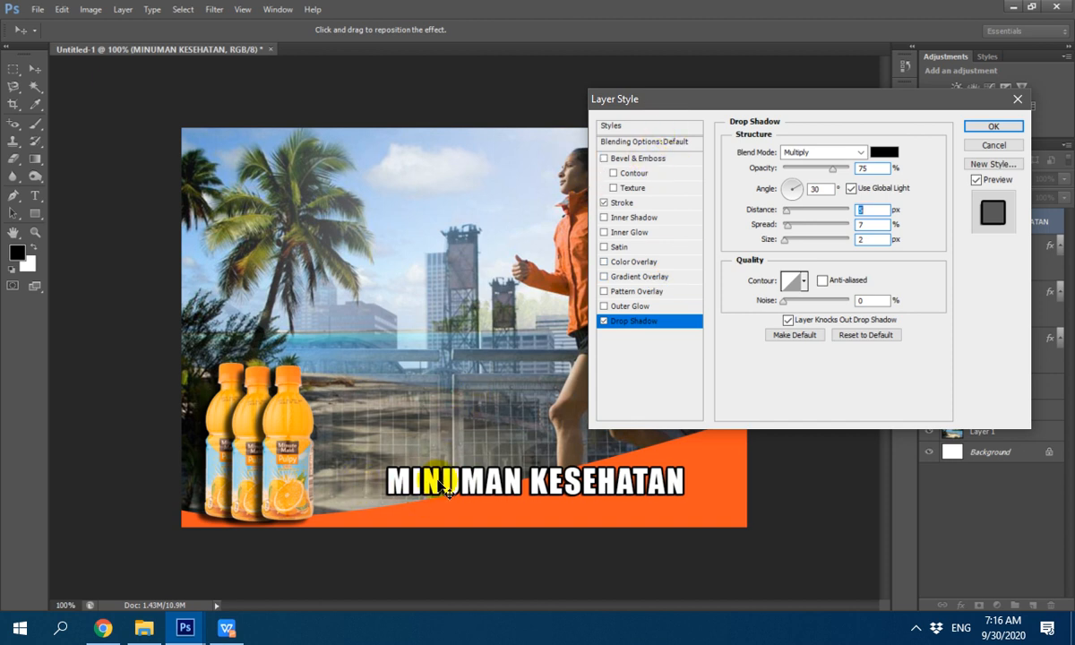
# Step: Try Bevel & Emboss on the headline with and without the stroke, and restore the stroke without the bevel
pyautogui.click(604, 158)
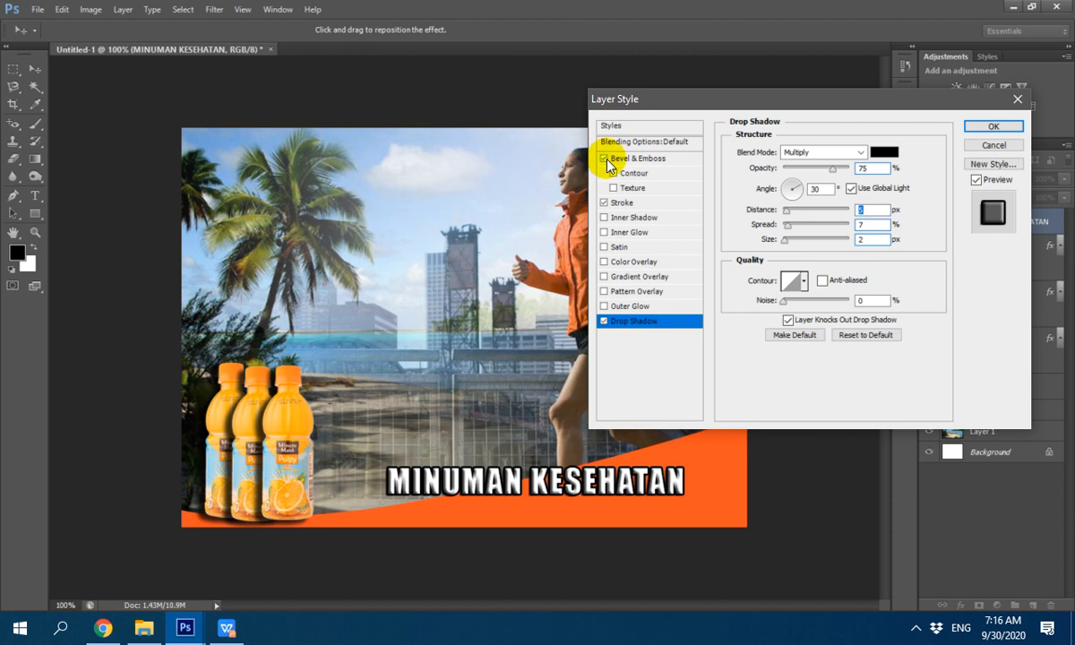
pyautogui.click(604, 203)
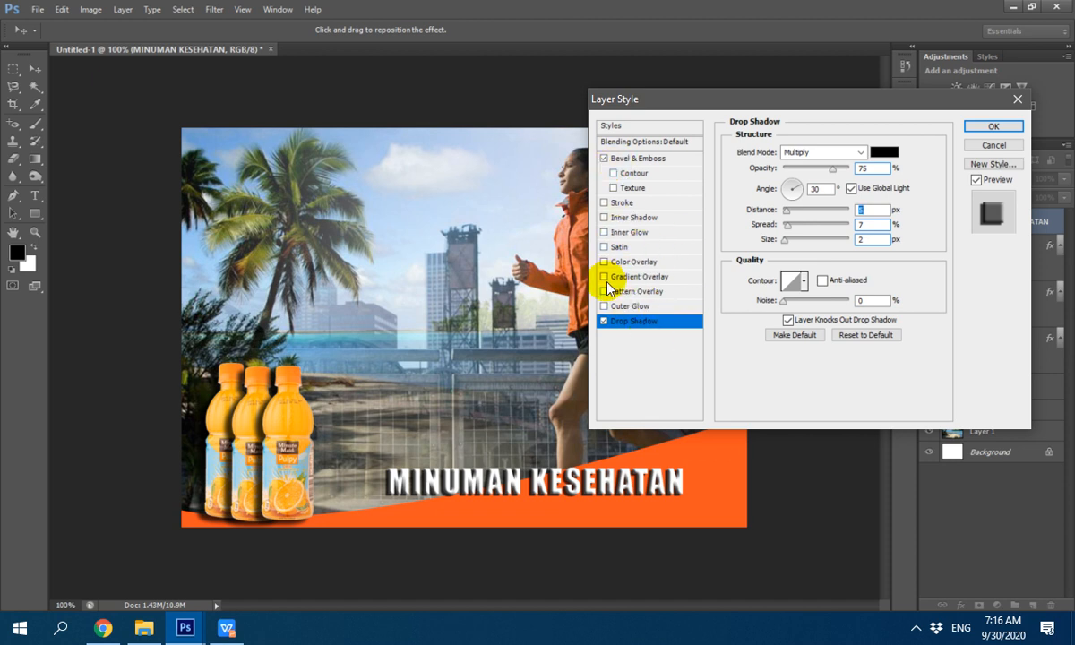
pyautogui.click(604, 157)
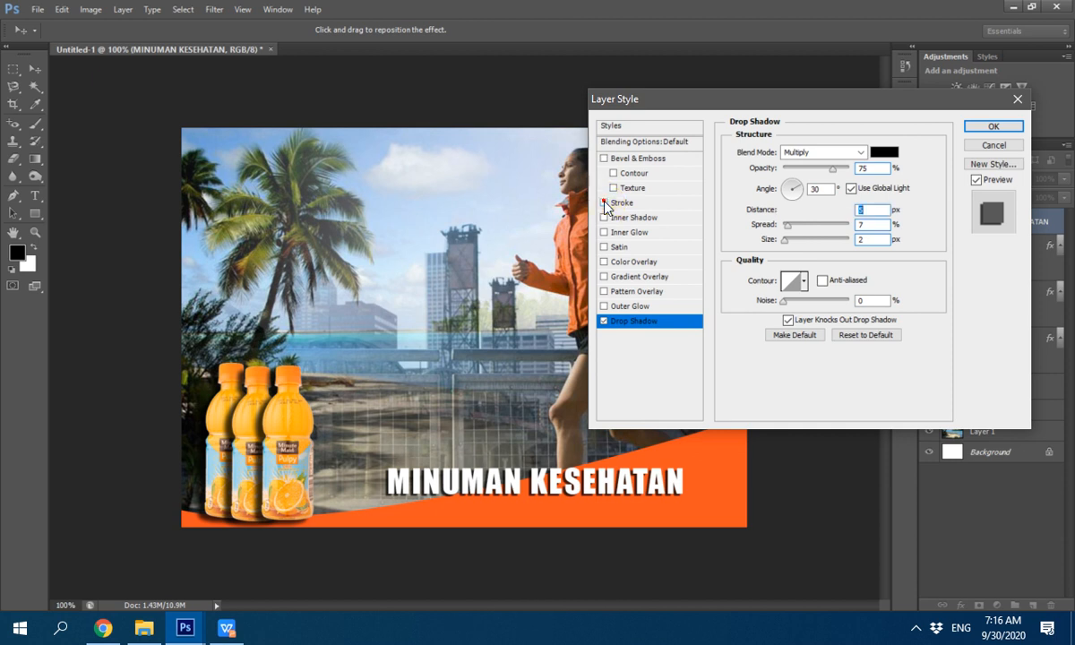
pyautogui.click(604, 203)
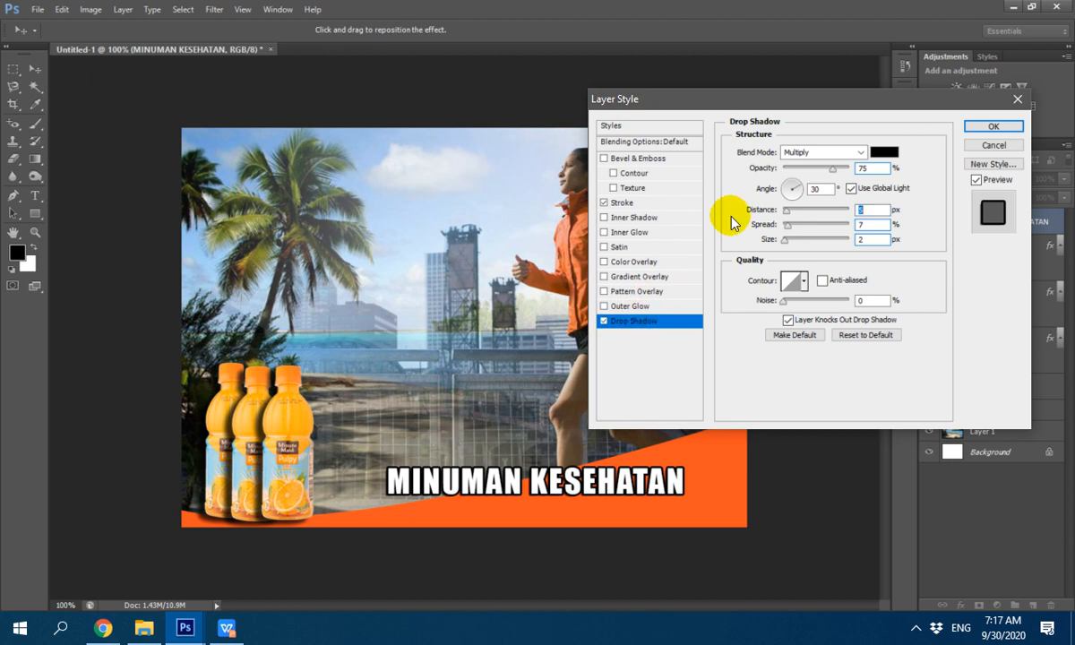
# Step: Apply a 12 px distance, 18% spread and 21 px size to the headline's drop shadow, and move the text about 0.31 in right and 0.18 in down
pyautogui.moveTo(786, 239); pyautogui.dragTo(790, 216)
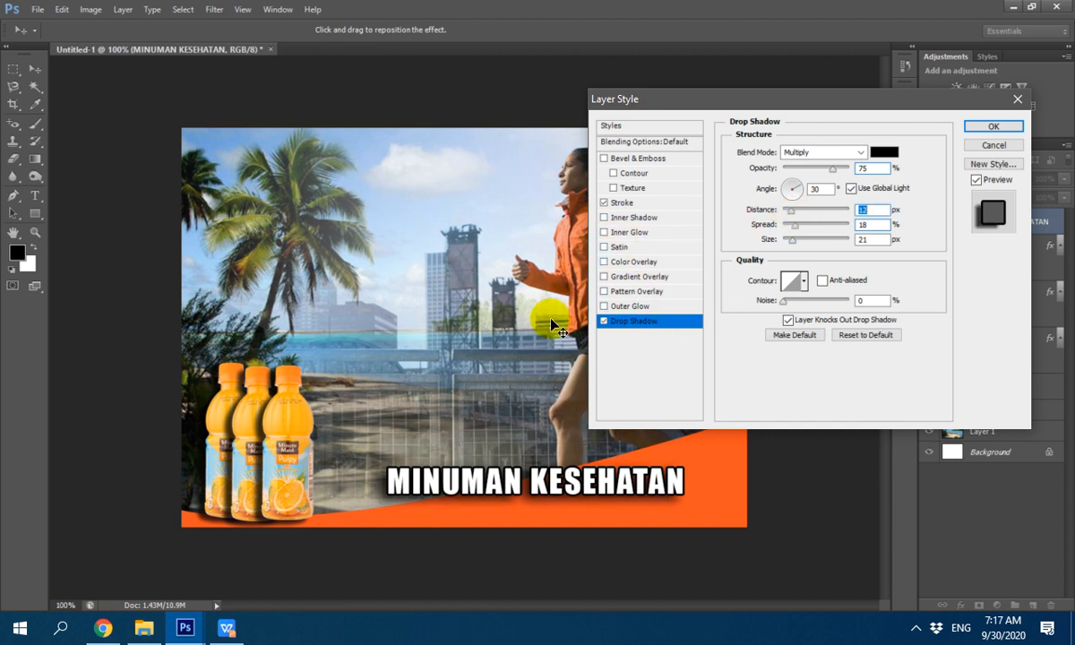
pyautogui.moveTo(668, 101); pyautogui.dragTo(545, 124)
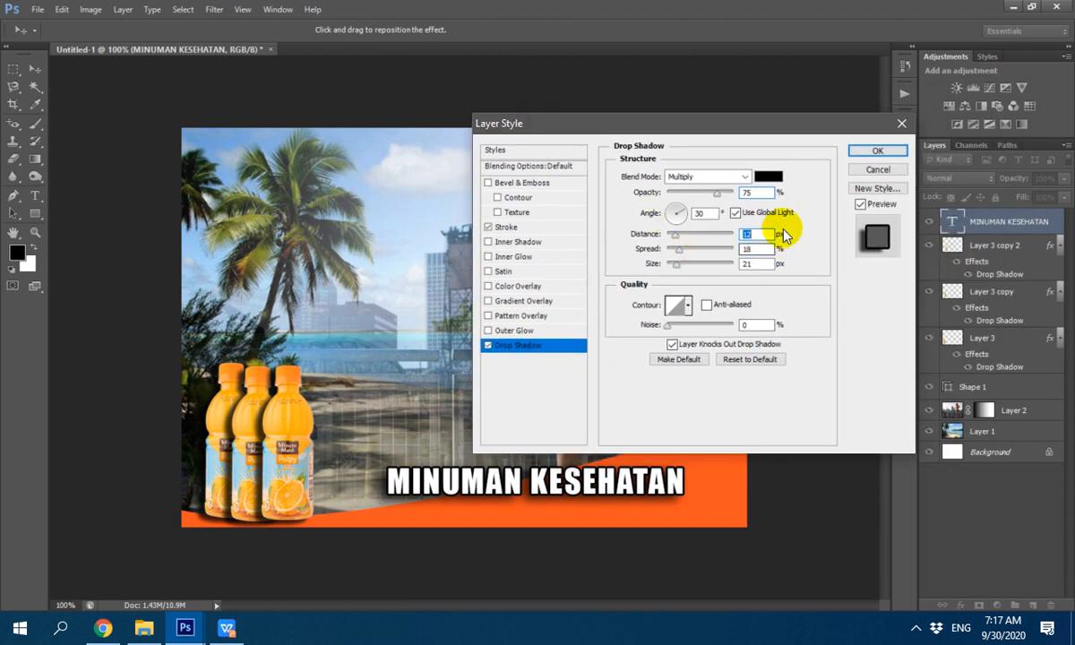
pyautogui.click(878, 152)
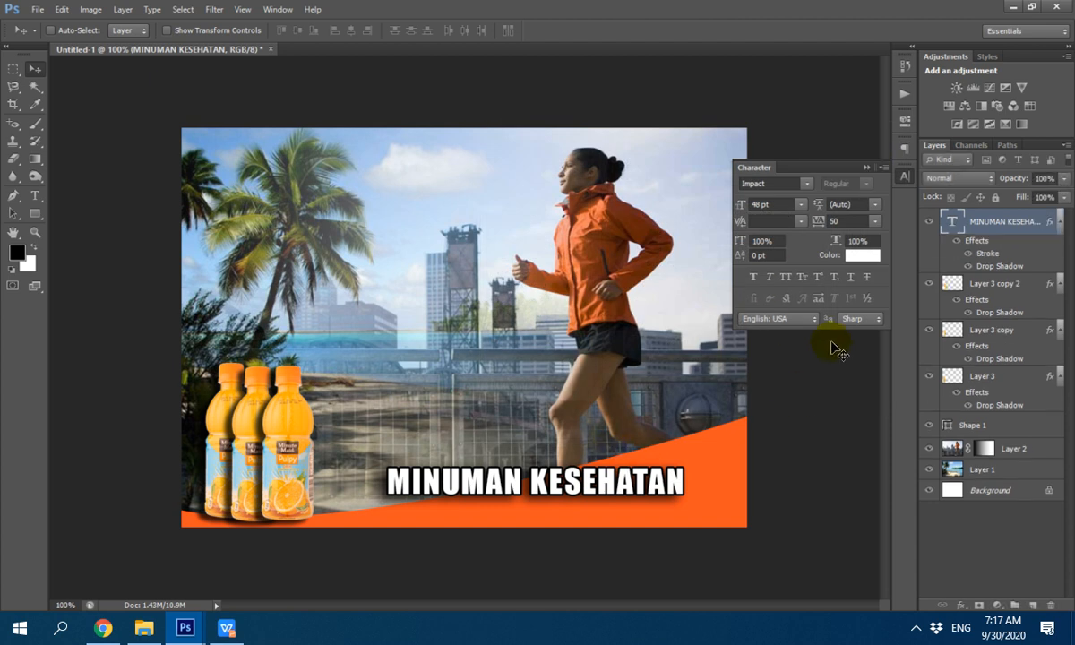
pyautogui.moveTo(578, 482); pyautogui.dragTo(593, 491)
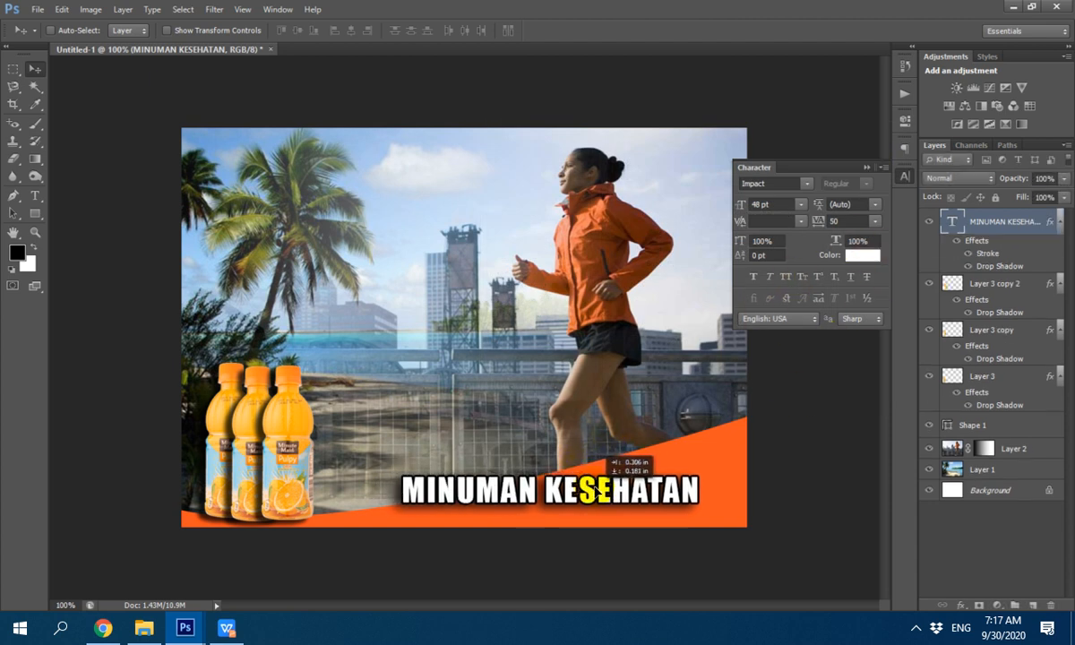
pyautogui.click(863, 256)
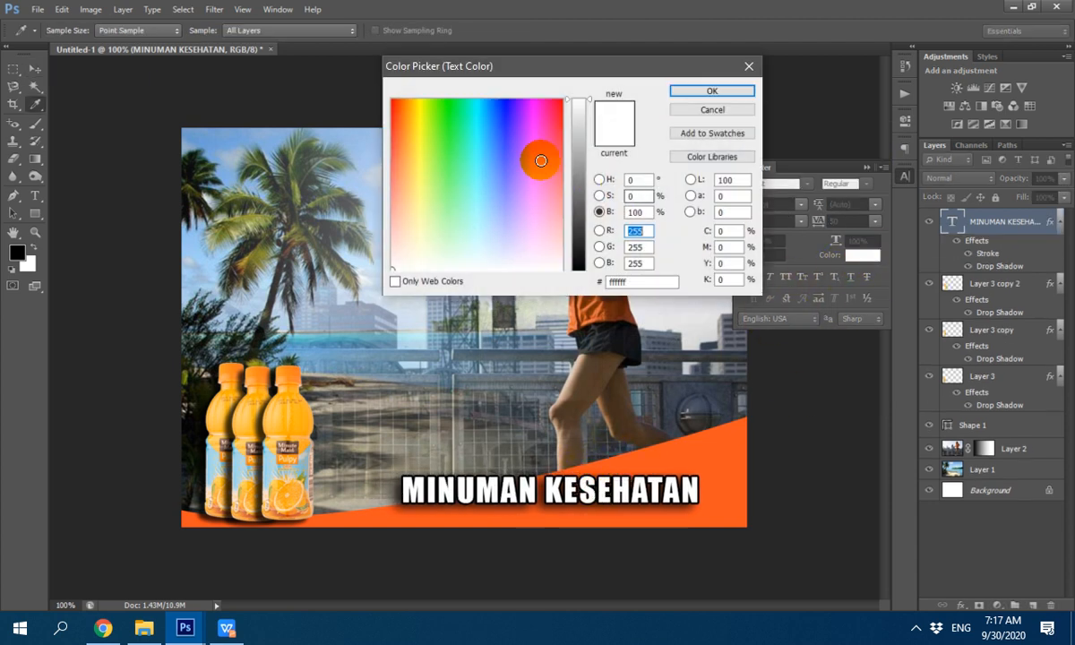
pyautogui.click(414, 114)
pyautogui.moveTo(415, 119); pyautogui.dragTo(521, 177)
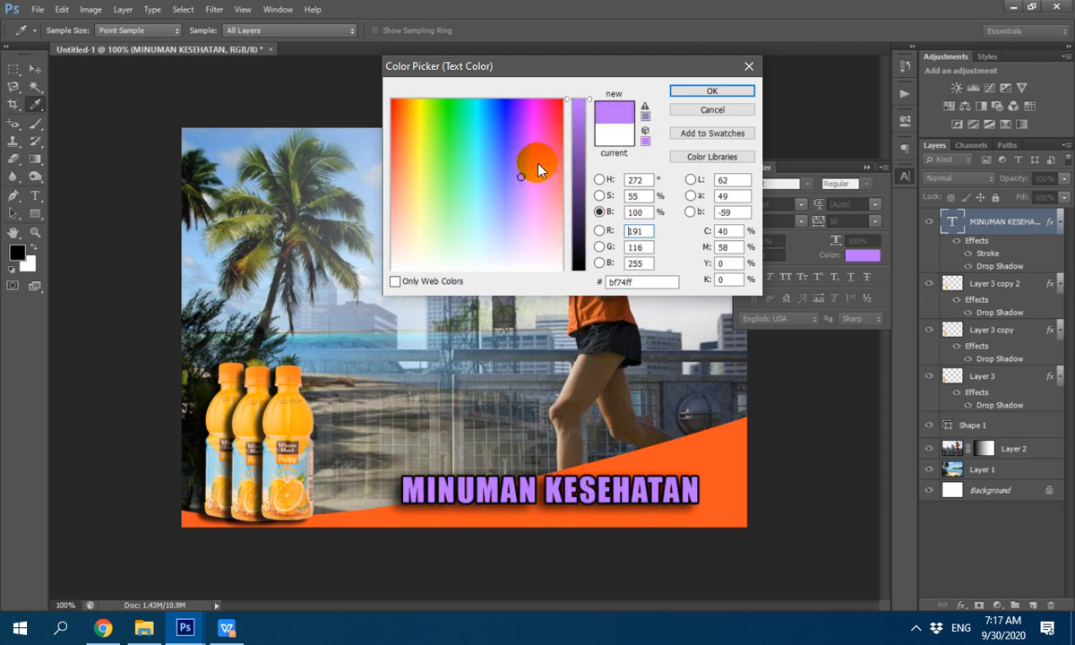
pyautogui.click(713, 110)
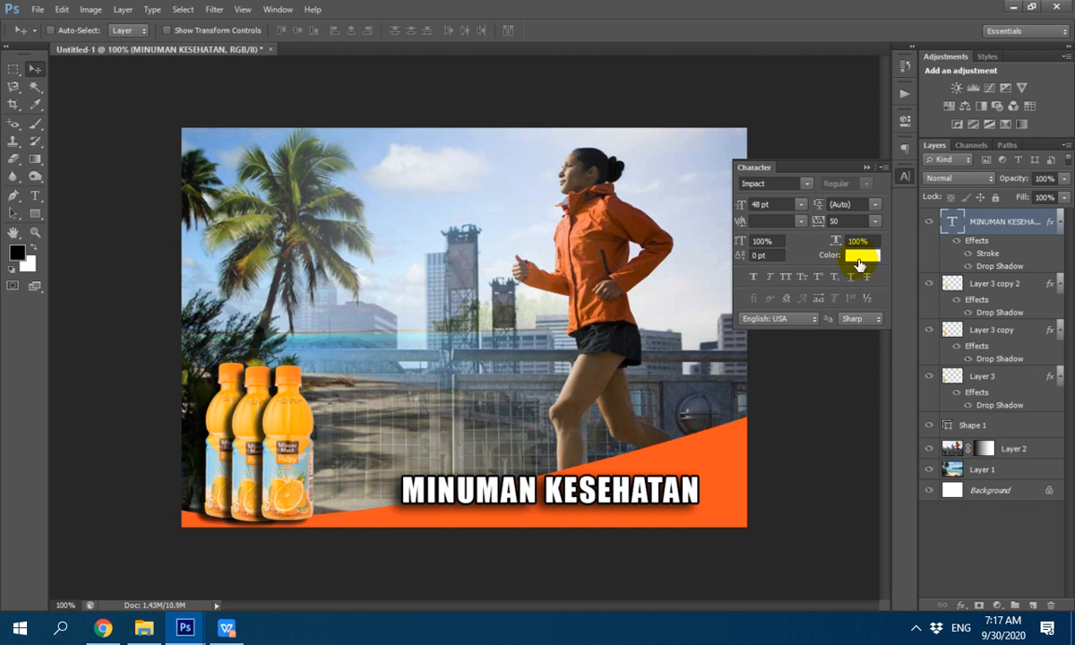